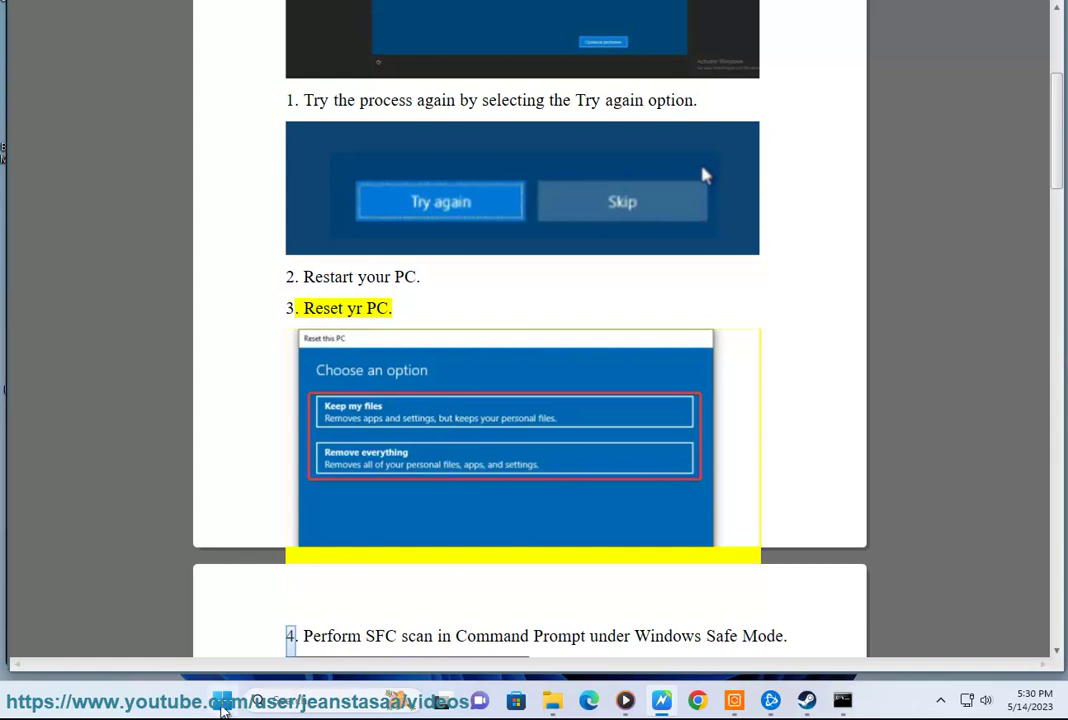
Step: Open the Recovery settings in Windows Settings and start resetting this PC with the Keep my files option
left_click(222, 700)
left_click(490, 290)
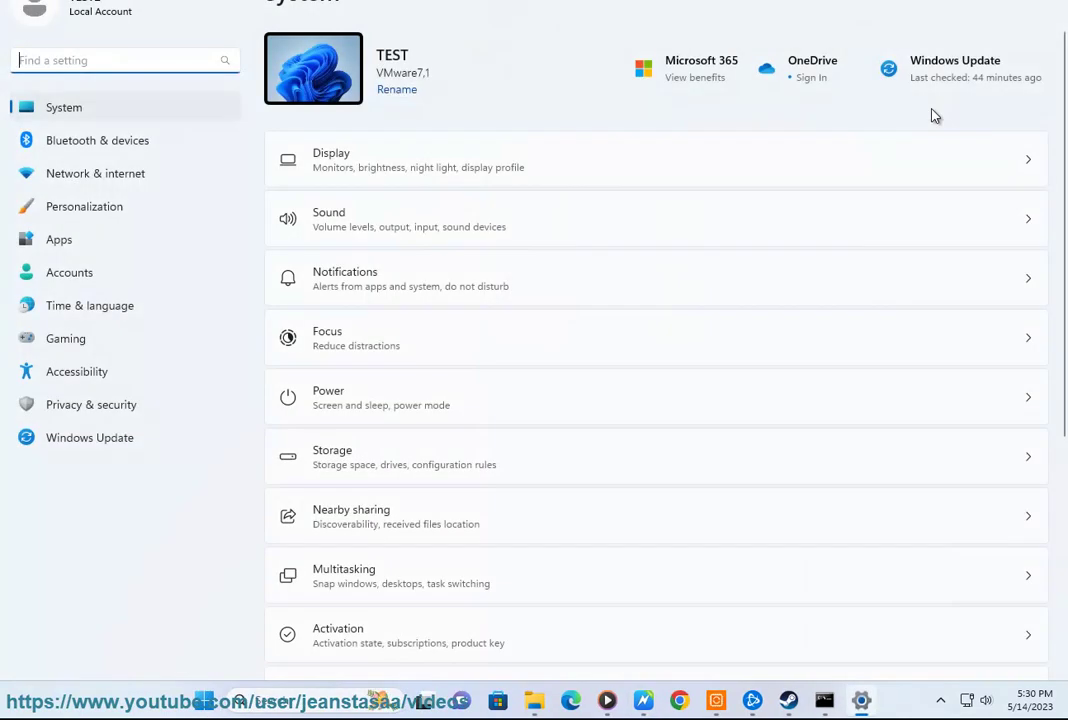
scroll(366, 557, "down", 2)
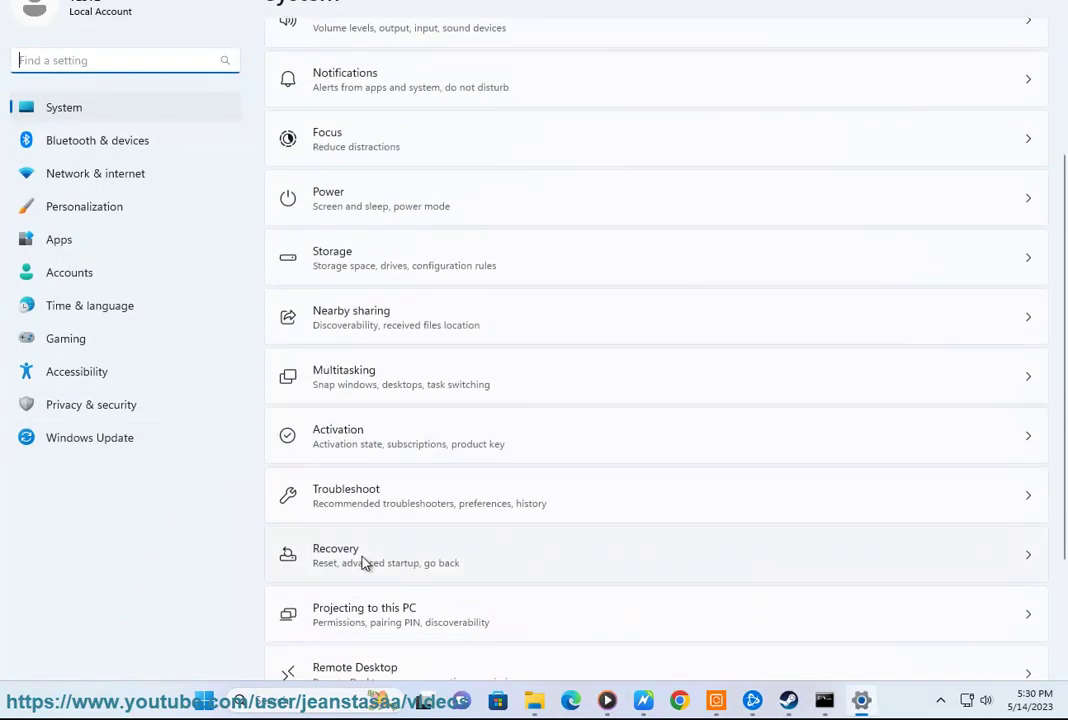
left_click(299, 563)
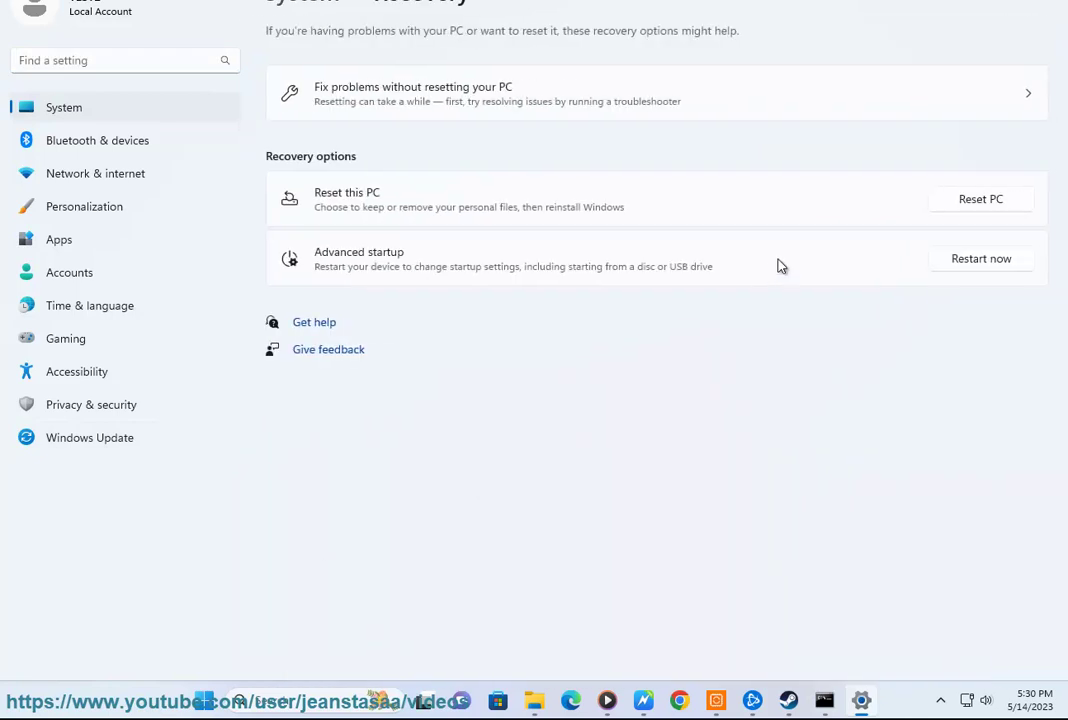
left_click(981, 200)
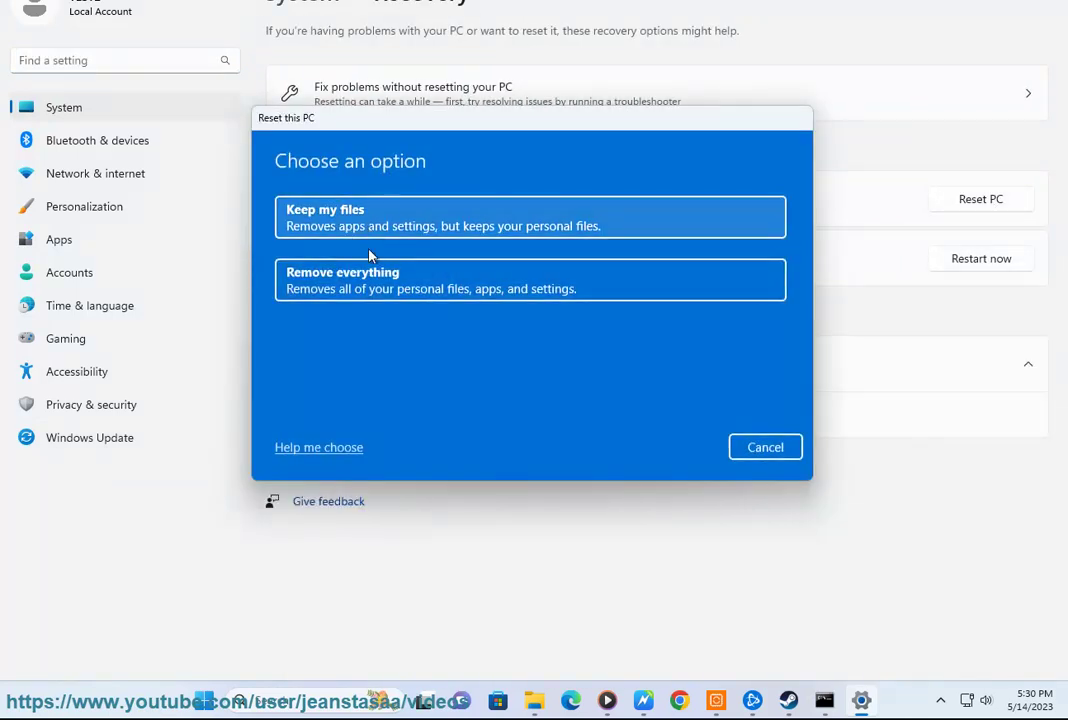
left_click(470, 222)
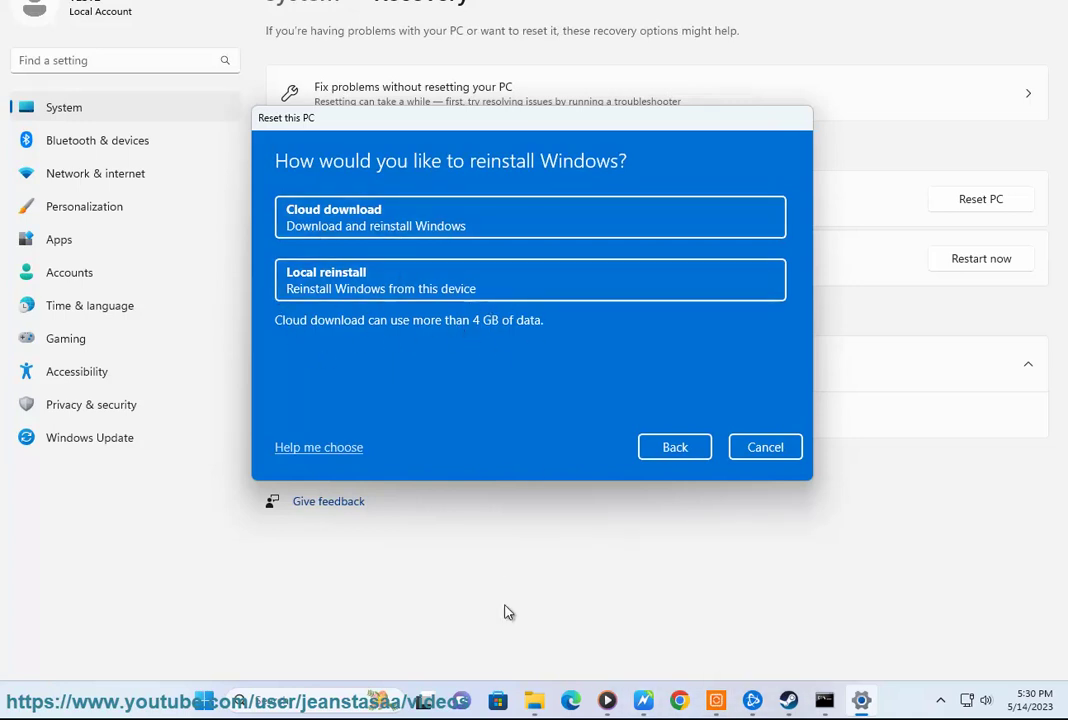
Step: Close the ViVeTool-v0.3.3 folder window, check the Local Disk (C:) entry in This PC, and close File Explorer
mouse_move(538, 706)
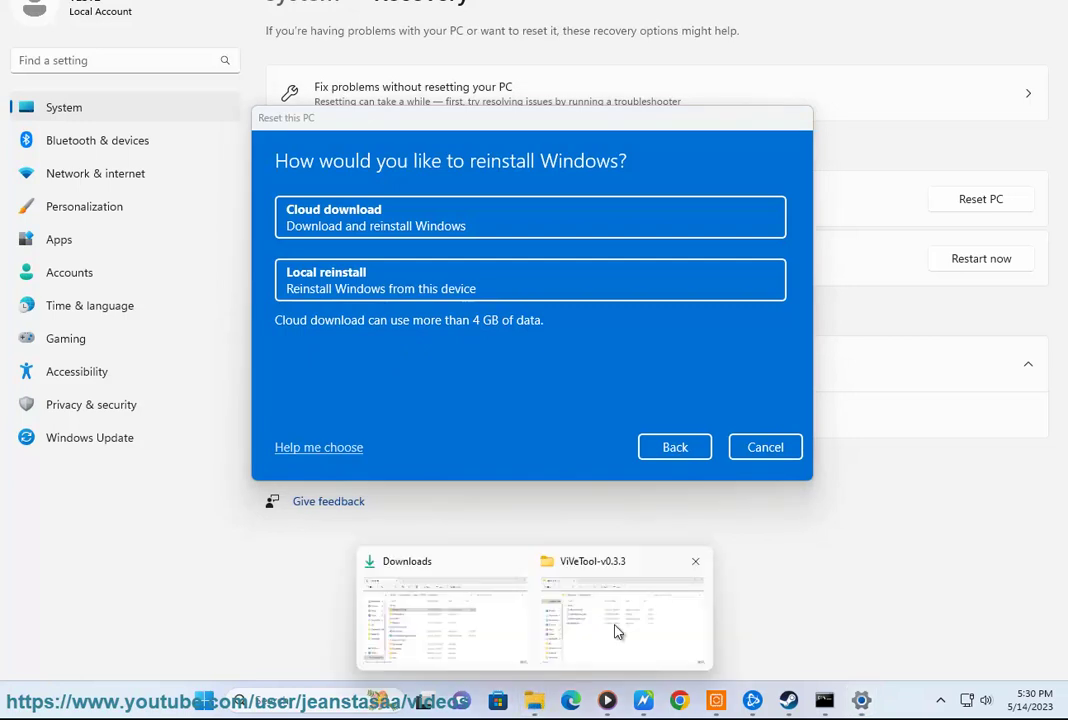
left_click(694, 560)
left_click(535, 600)
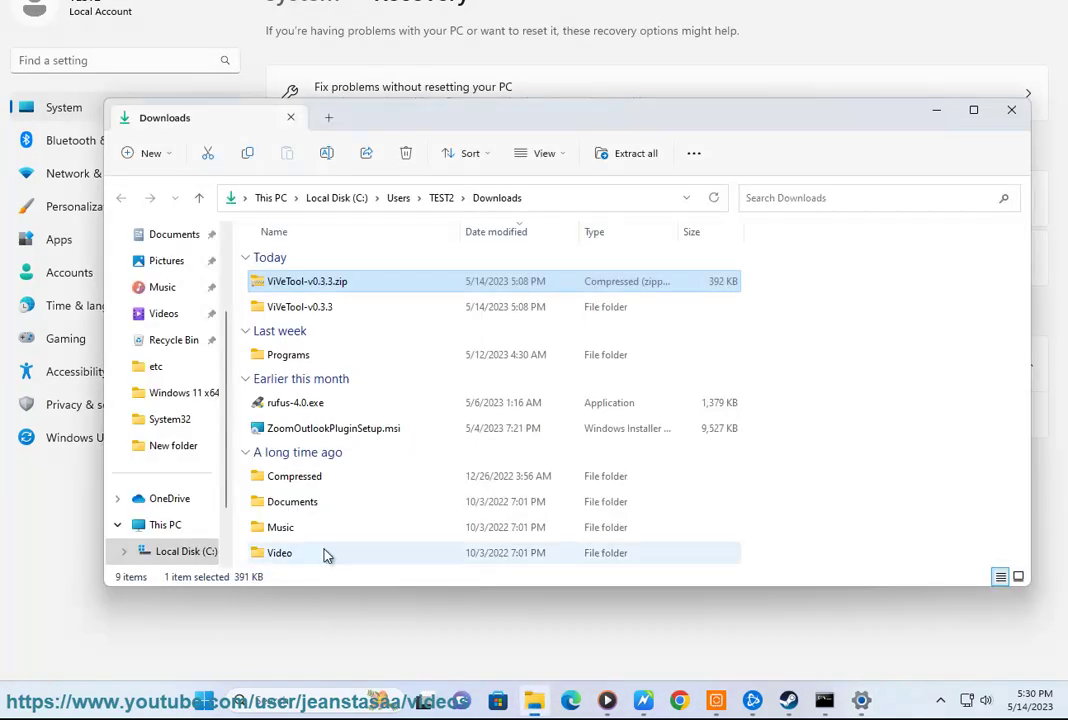
left_click(172, 526)
left_click(298, 285)
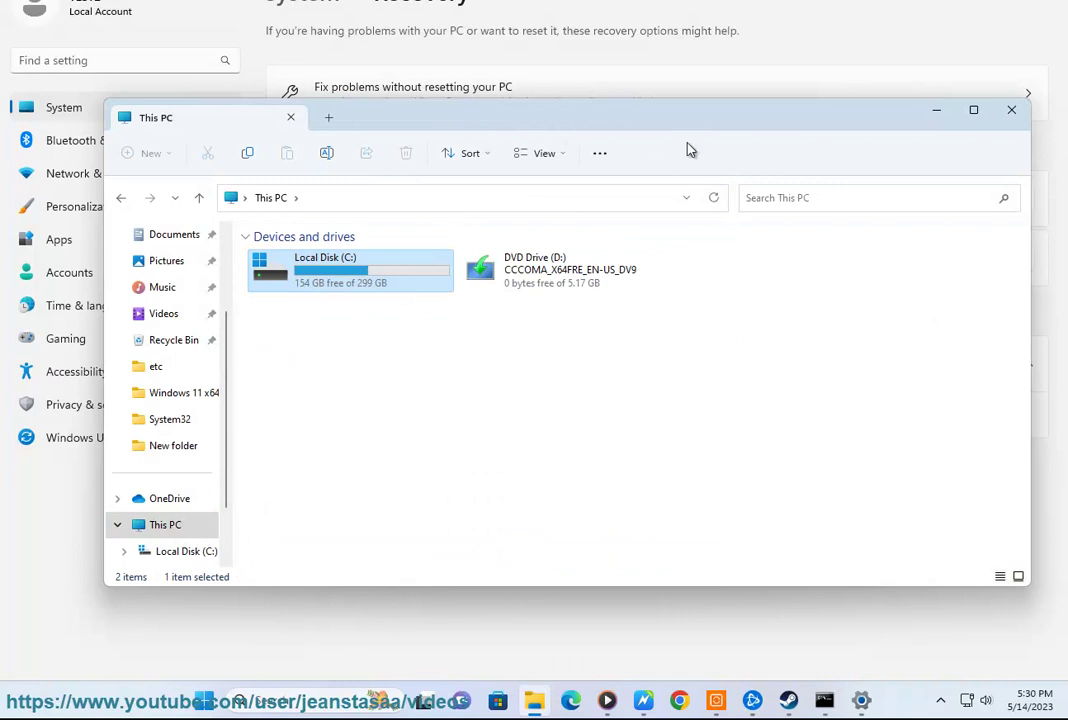
left_click(1011, 110)
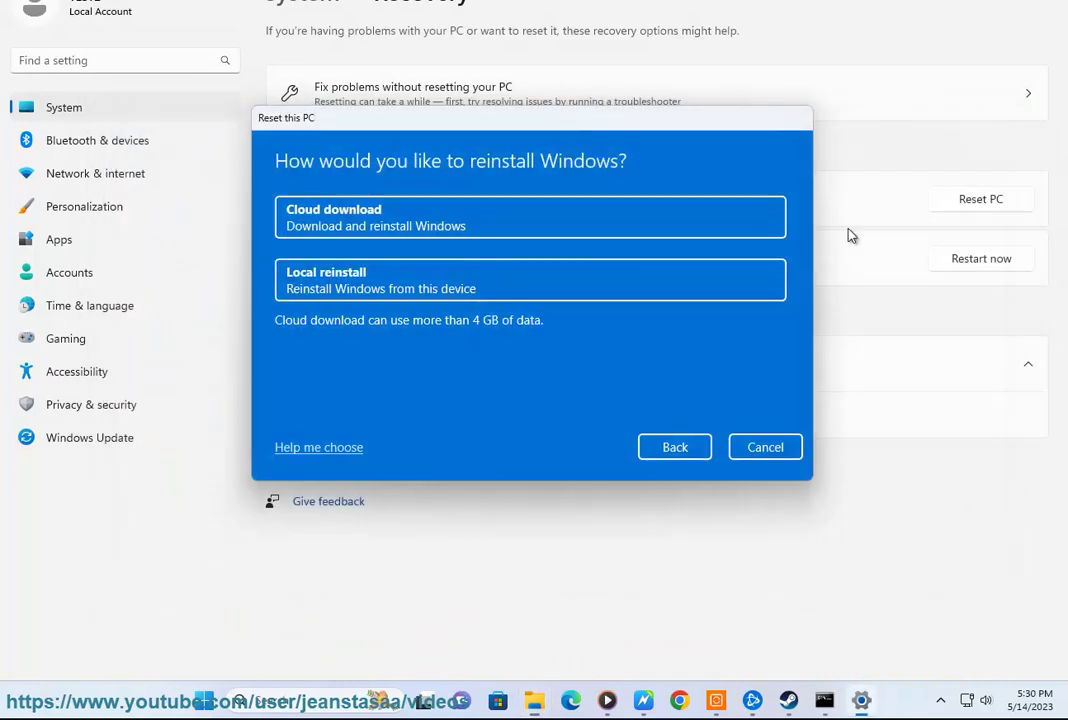
Step: Cancel the PC reset and return to the SFC scan instruction in the troubleshooting document
left_click(774, 450)
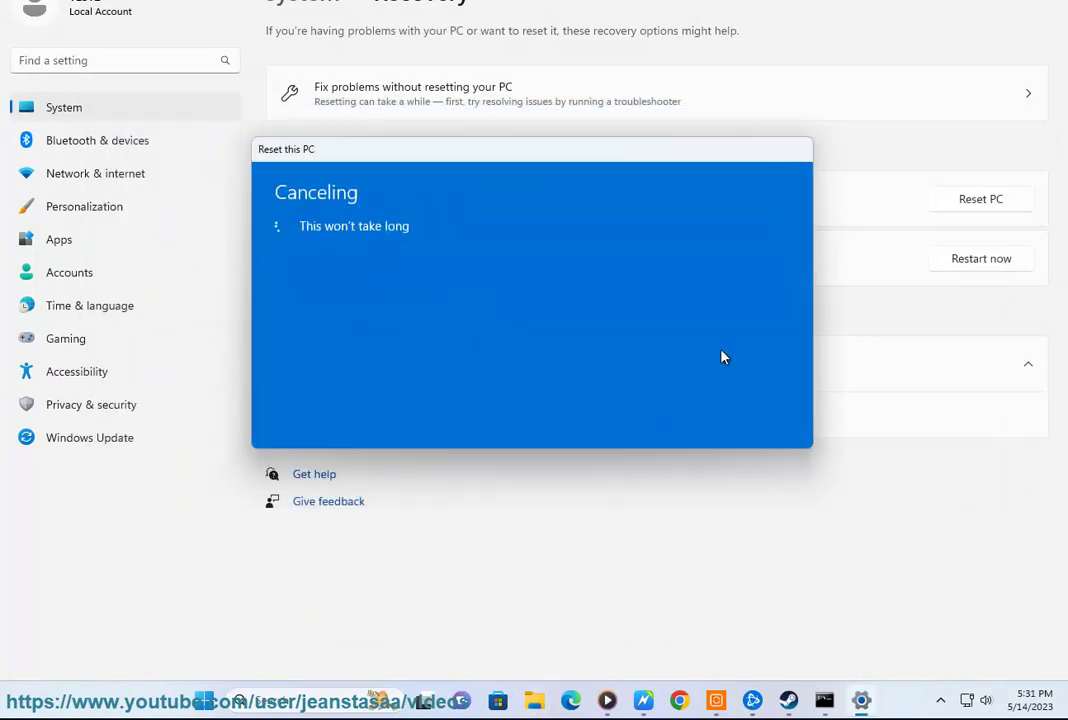
left_click(643, 699)
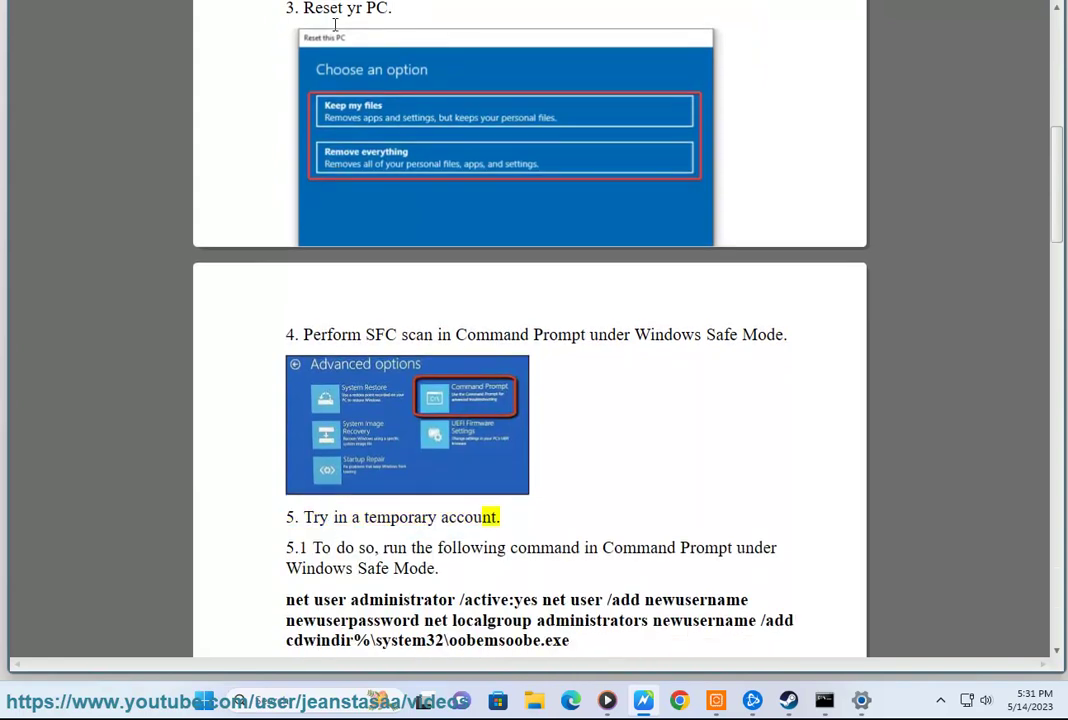
scroll(734, 508, "up", 1)
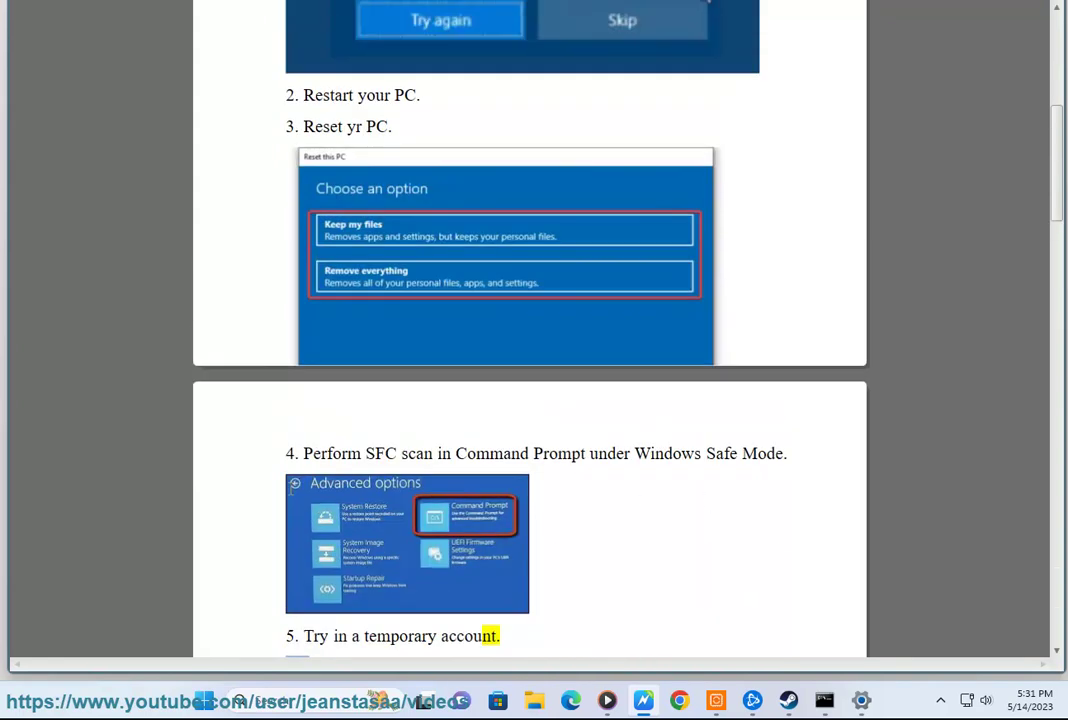
double_click(377, 453)
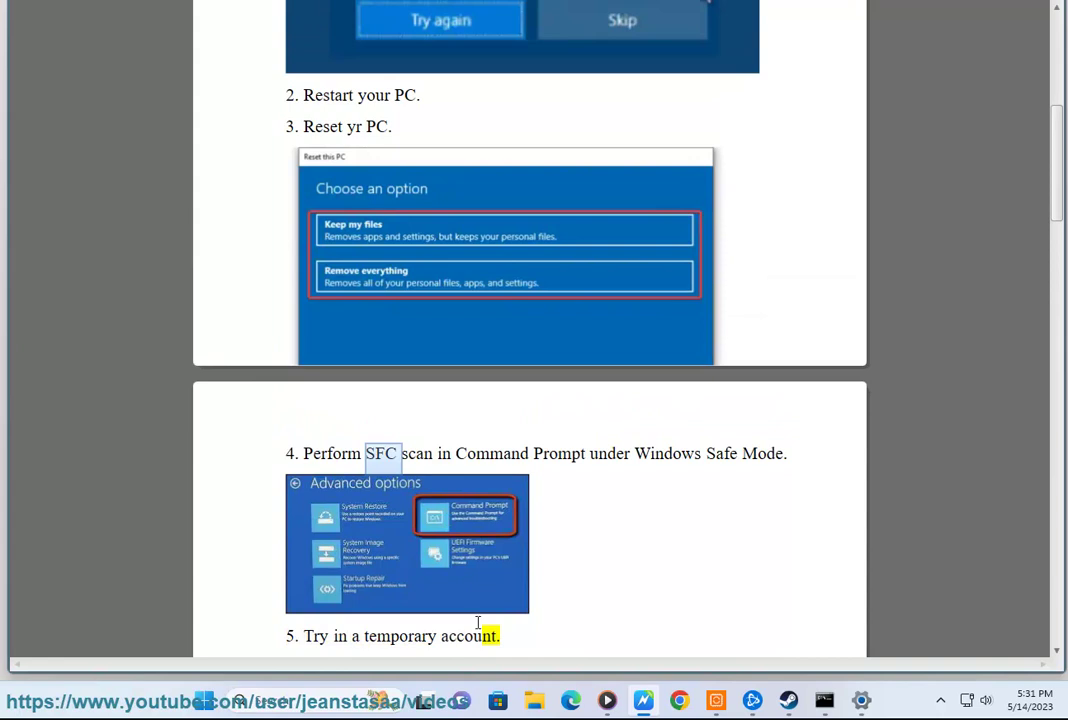
Step: Open System Configuration, select Safe boot in the boot options, and discard the change
left_click(323, 700)
type("msc")
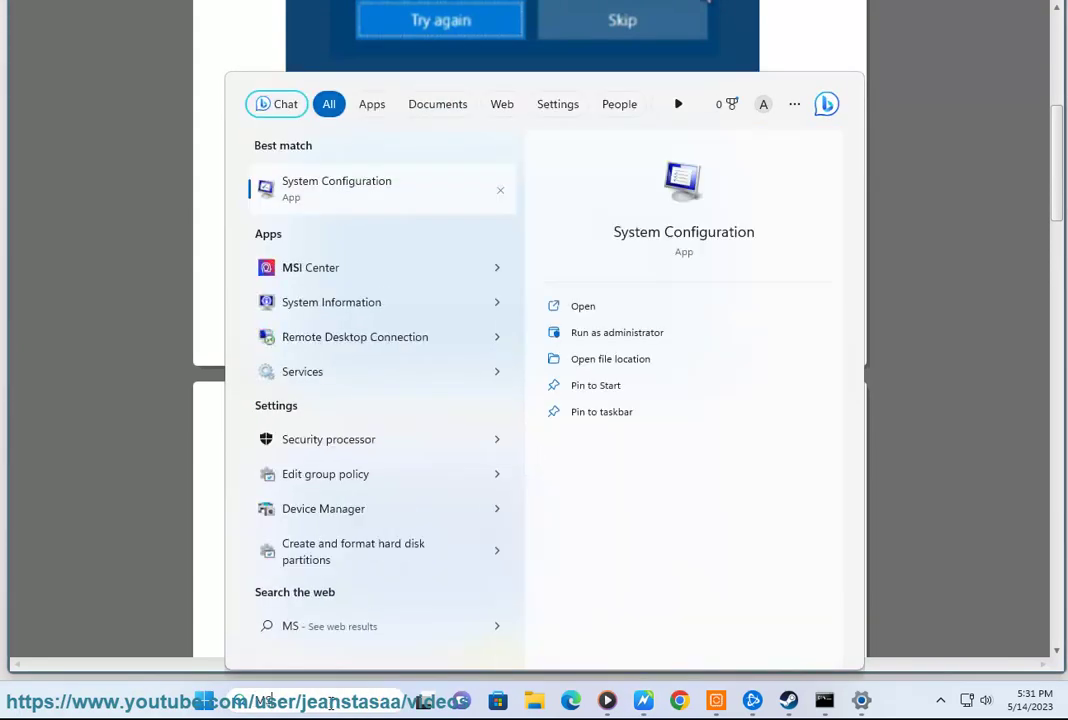
left_click(396, 205)
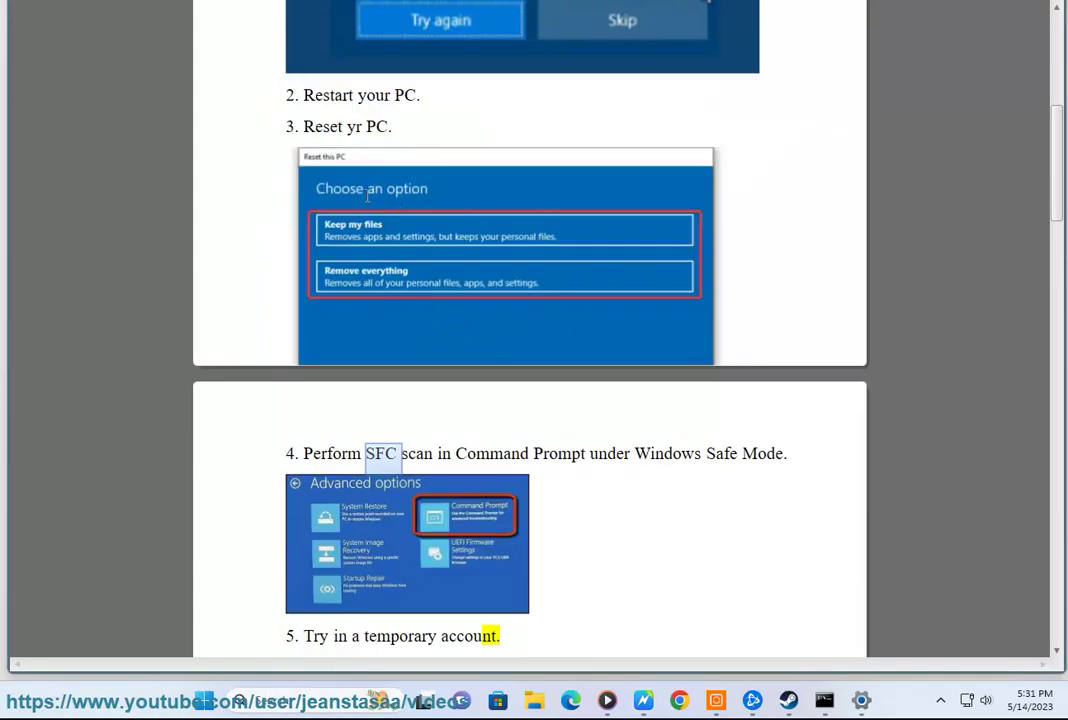
left_click(358, 185)
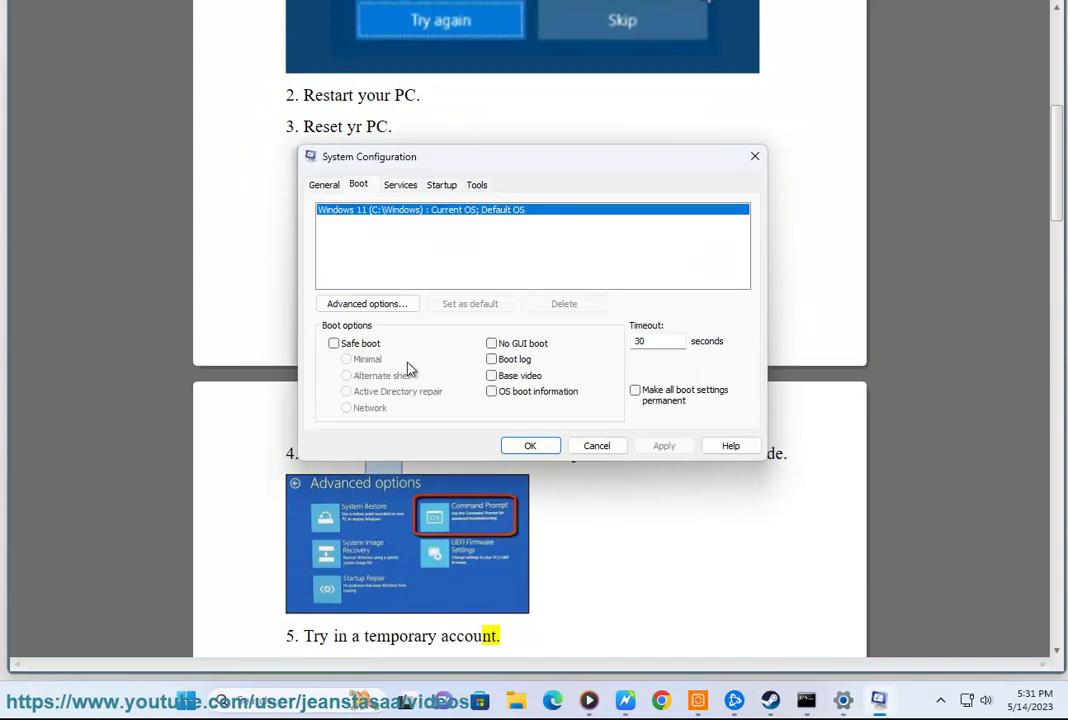
left_click(362, 344)
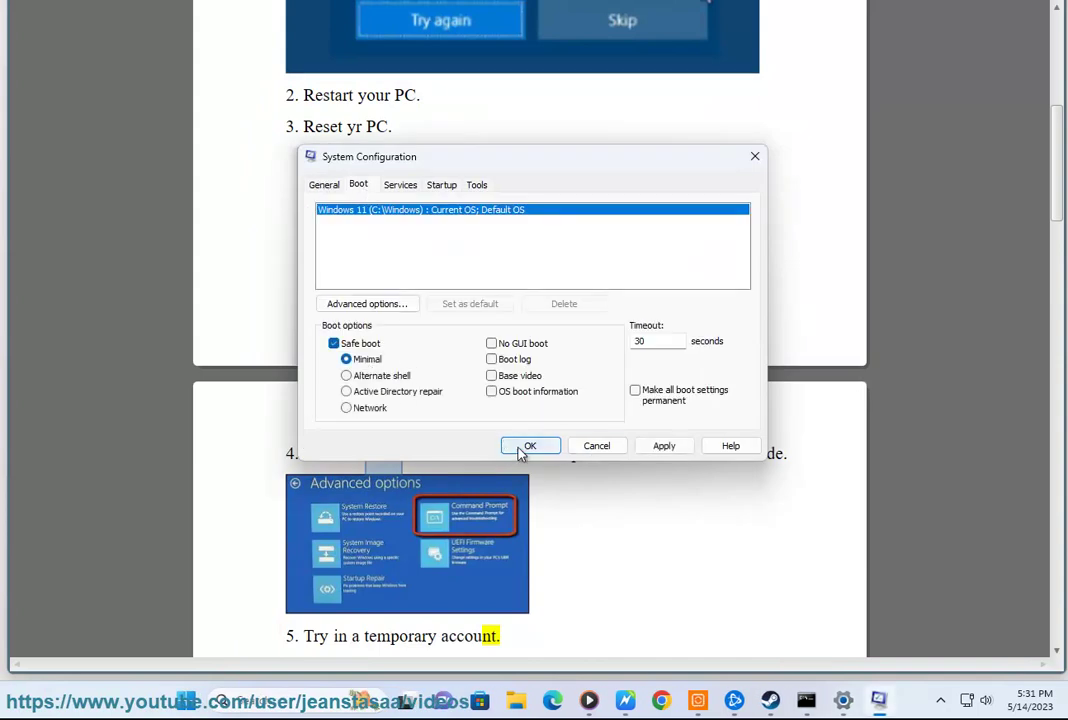
left_click(600, 446)
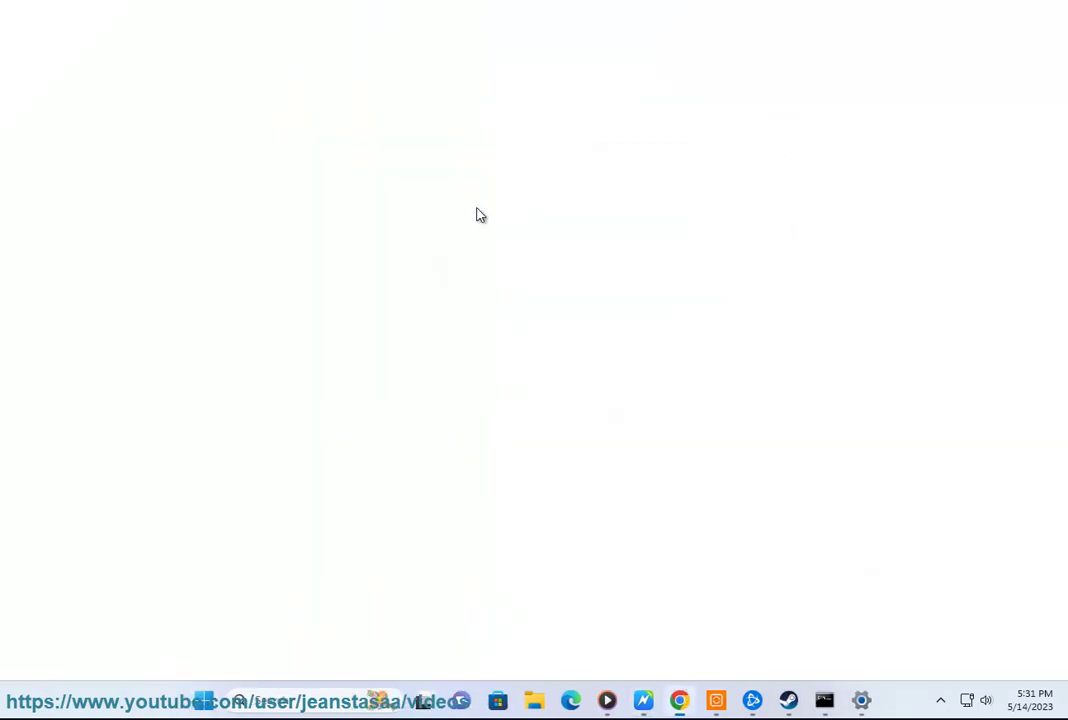
Step: Search Google in Chrome for windows safe mode and examine Microsoft's results on starting a PC in safe mode
left_click(434, 277)
type("W")
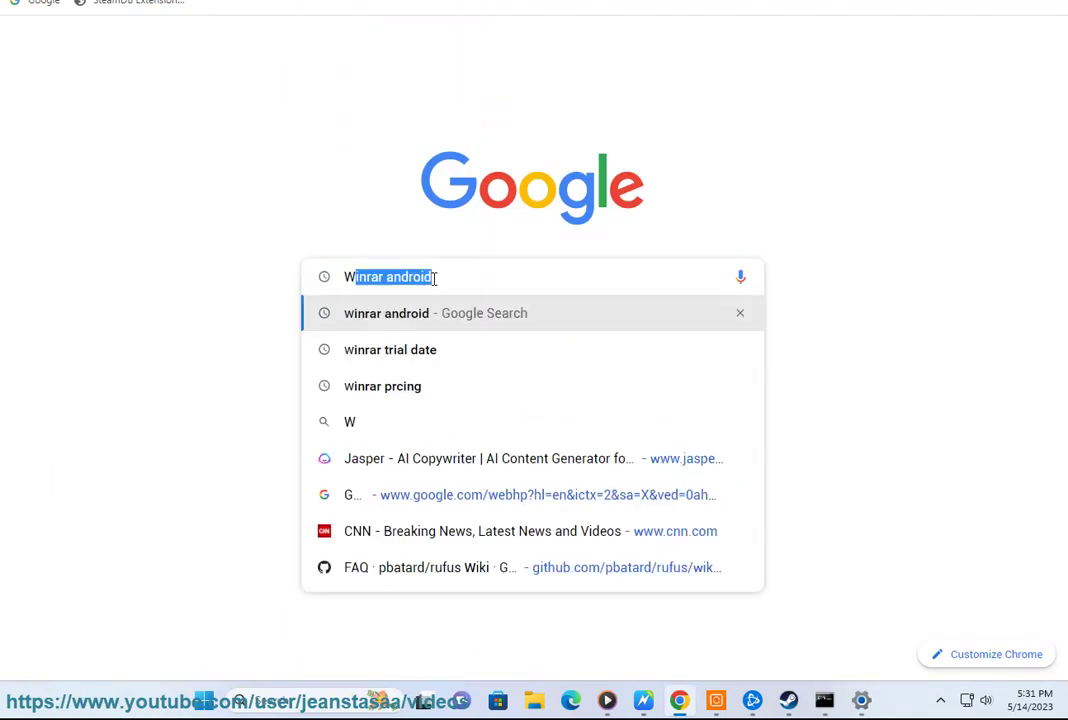
type("INDOWS SA")
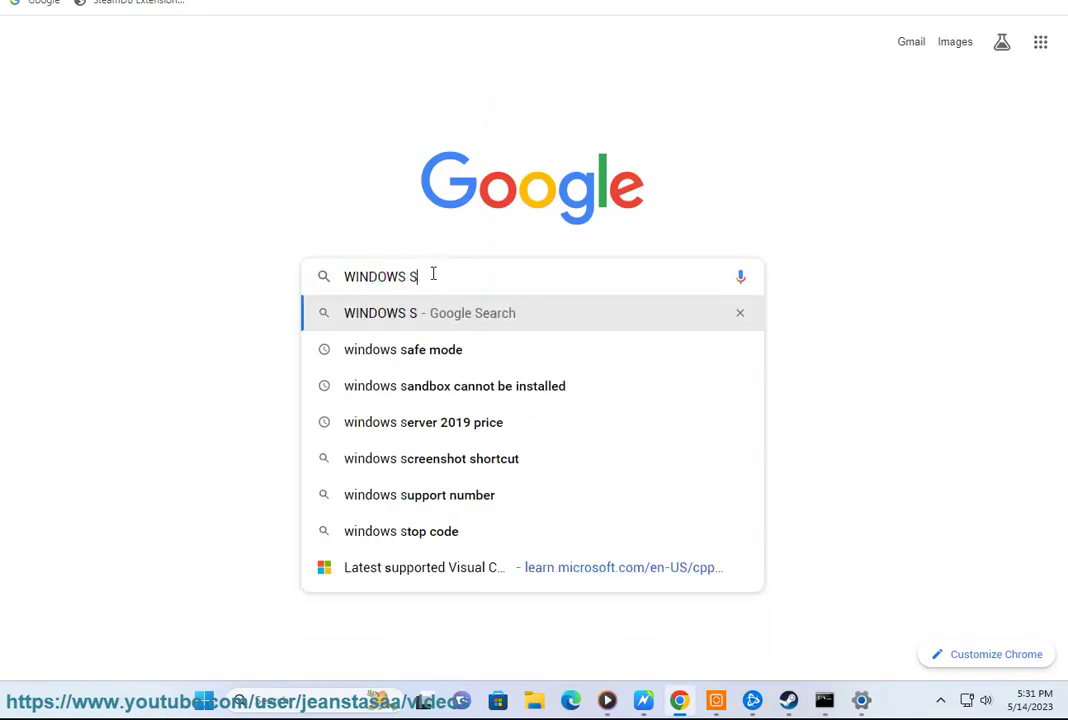
left_click(527, 316)
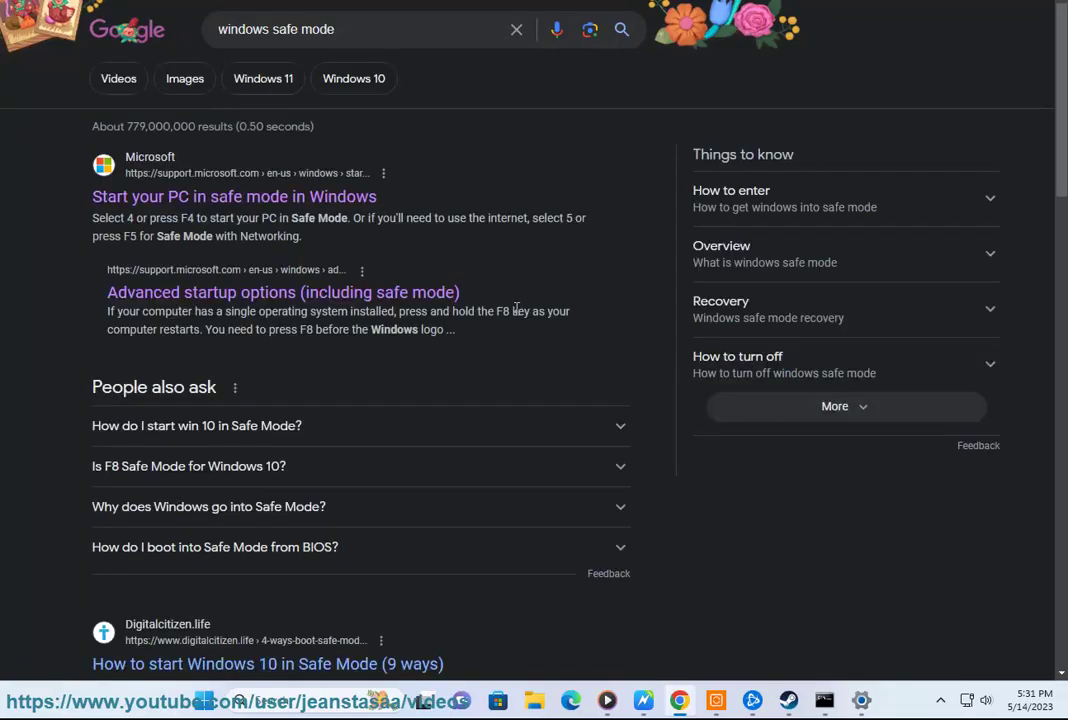
left_click_drag(461, 337, 25, 207)
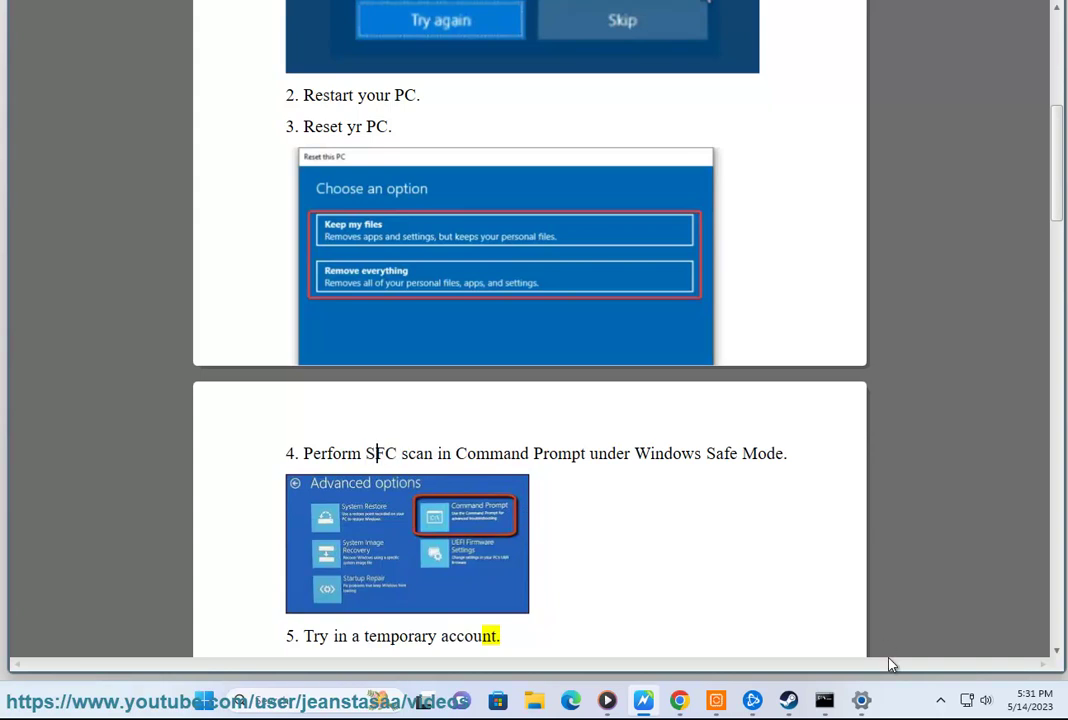
Step: Switch to Command Prompt to view the SFC /SCANNOW command, and minimize the window
left_click(824, 700)
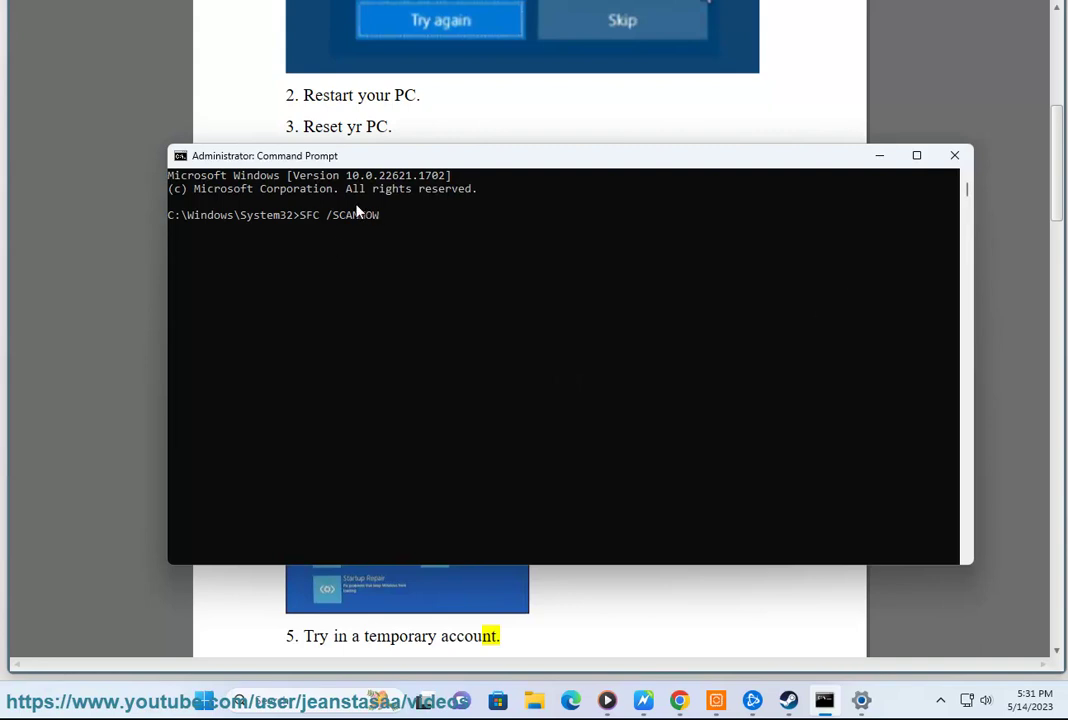
left_click(879, 156)
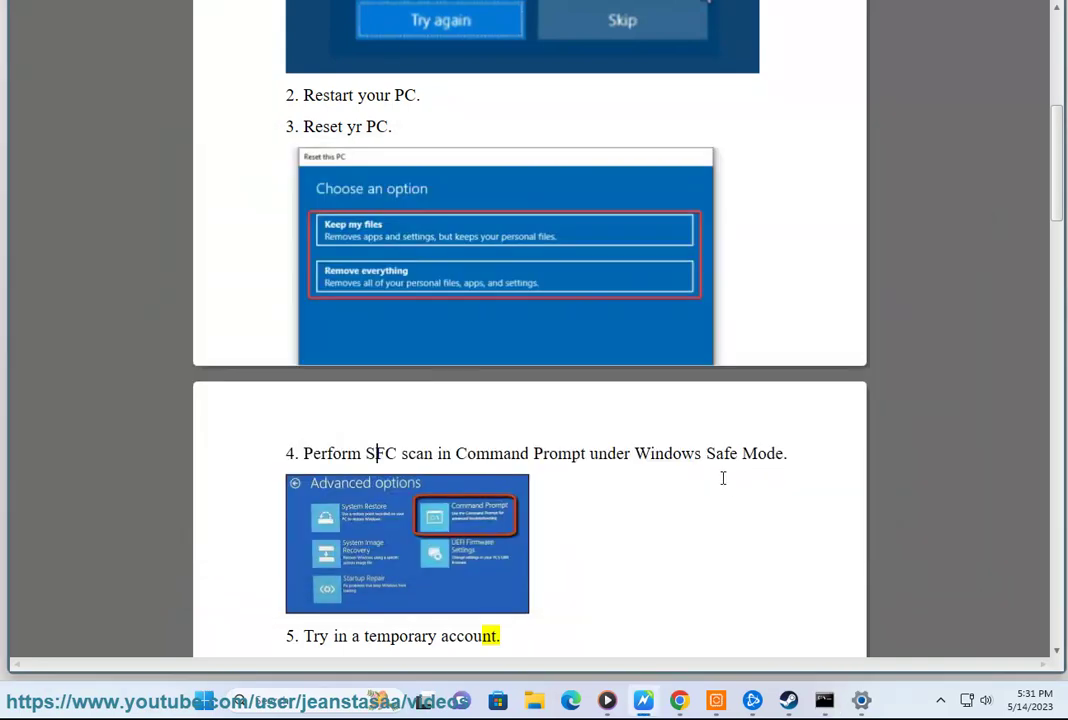
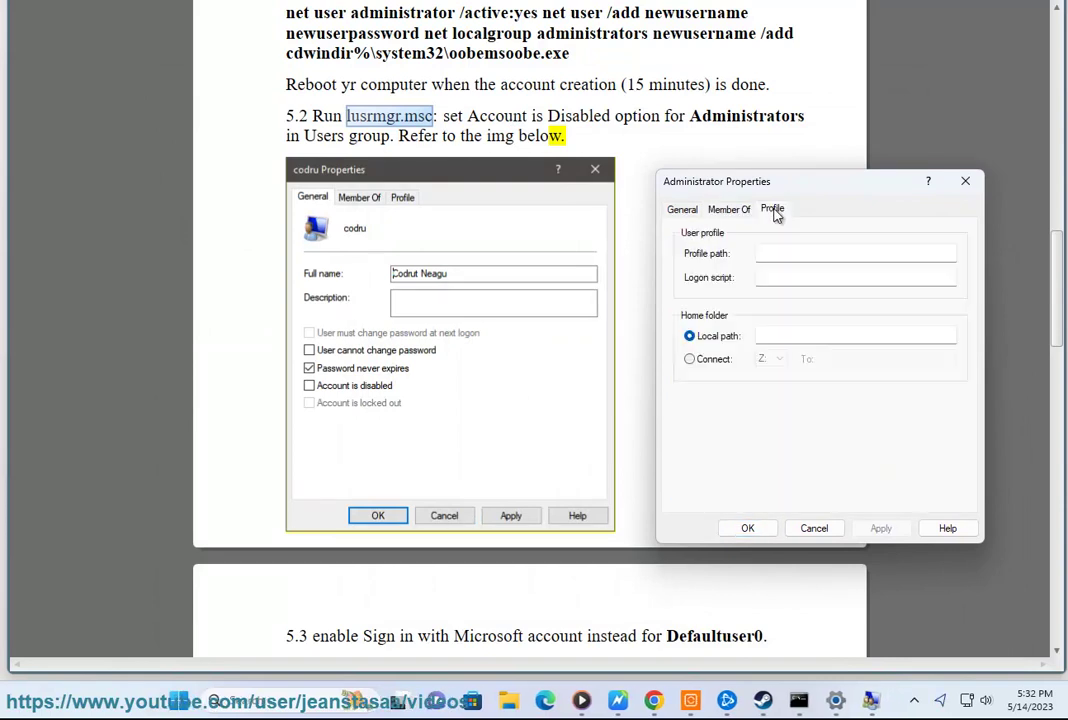
Step: Review the general properties of the built-in Administrator account and close them without changes
left_click(684, 212)
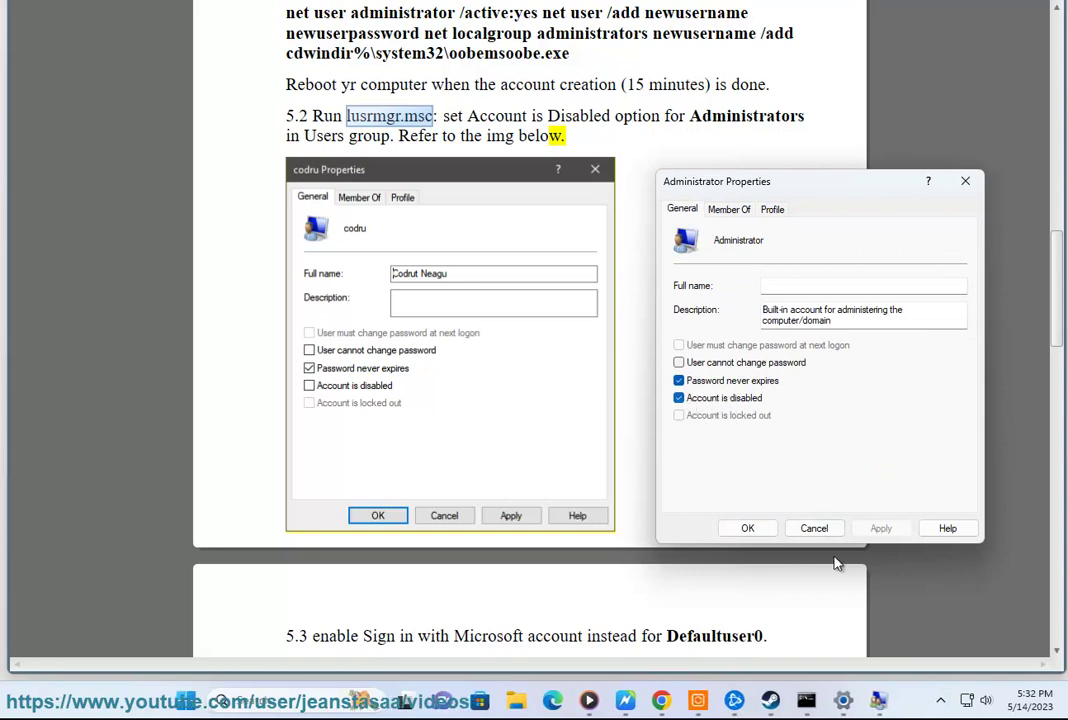
left_click(820, 529)
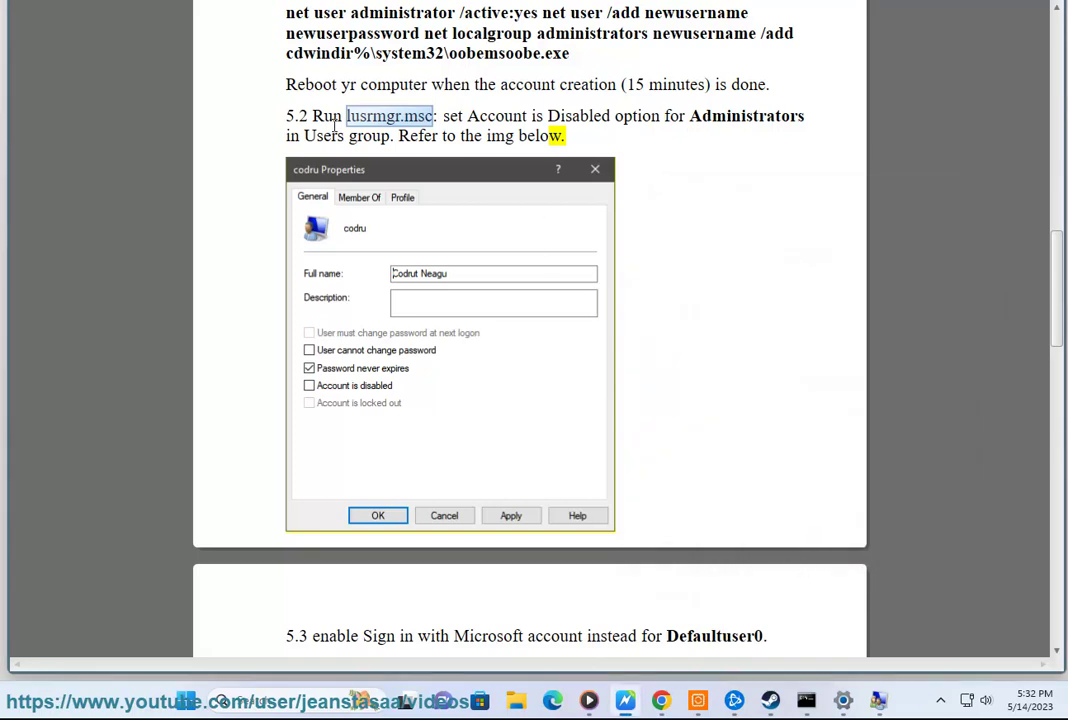
Step: Review the general properties of DefaultAccount in Local Users and Groups against document step 5.3, and close them without changes
scroll(668, 310, "down", 1)
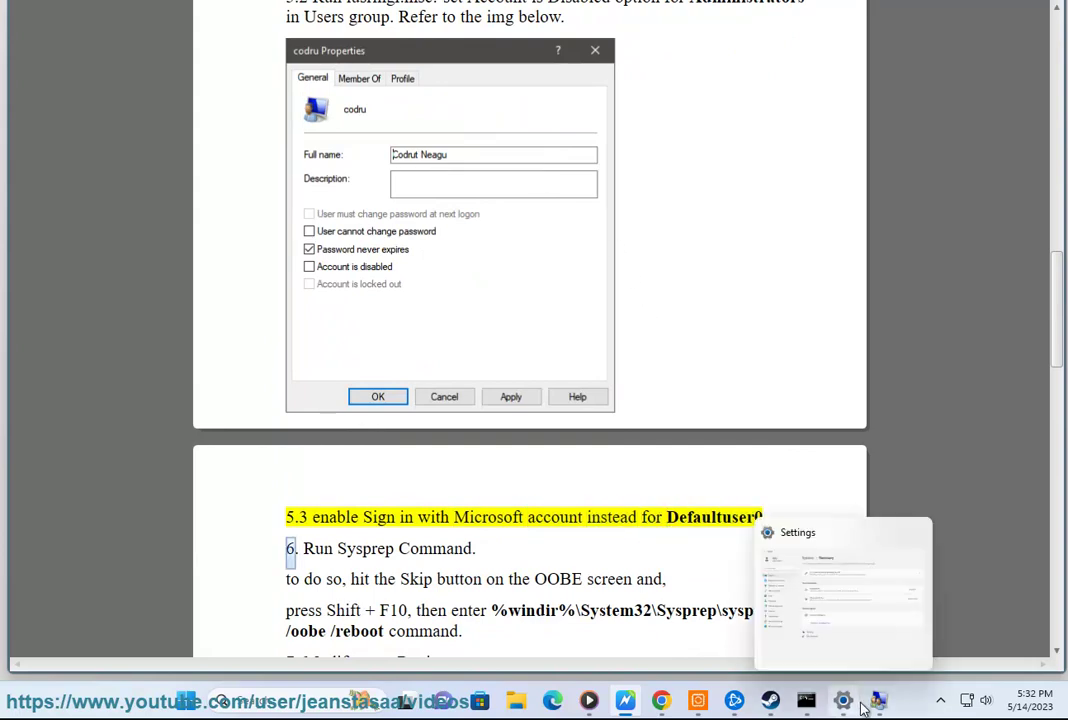
left_click(890, 706)
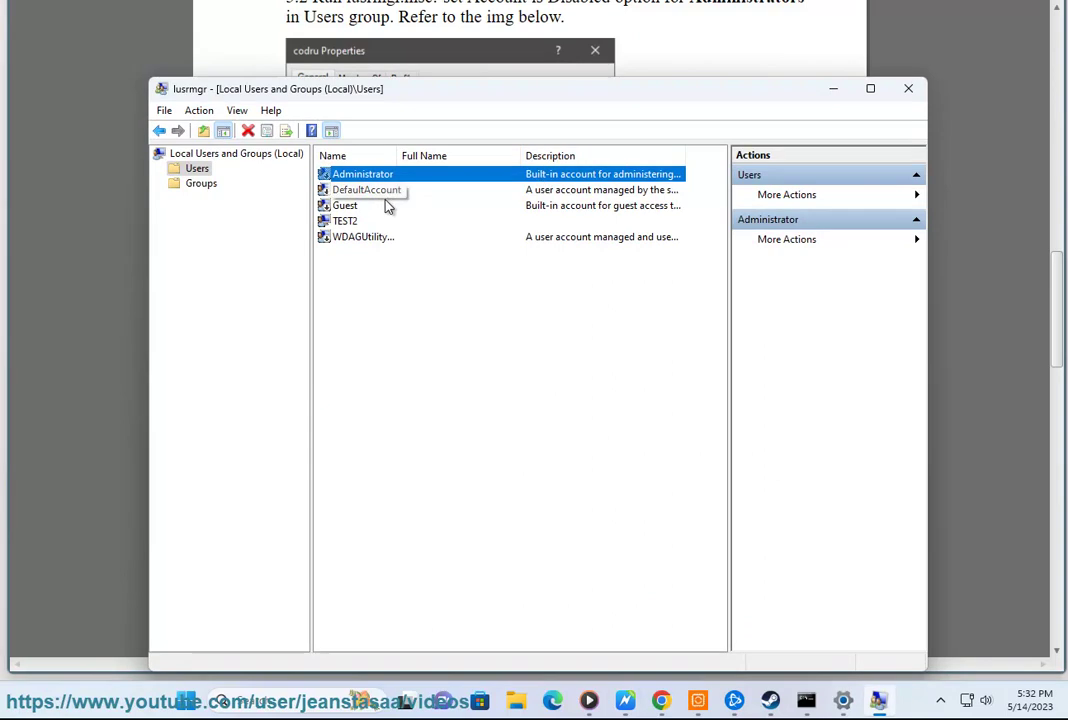
left_click(355, 190)
left_click_drag(397, 156, 432, 158)
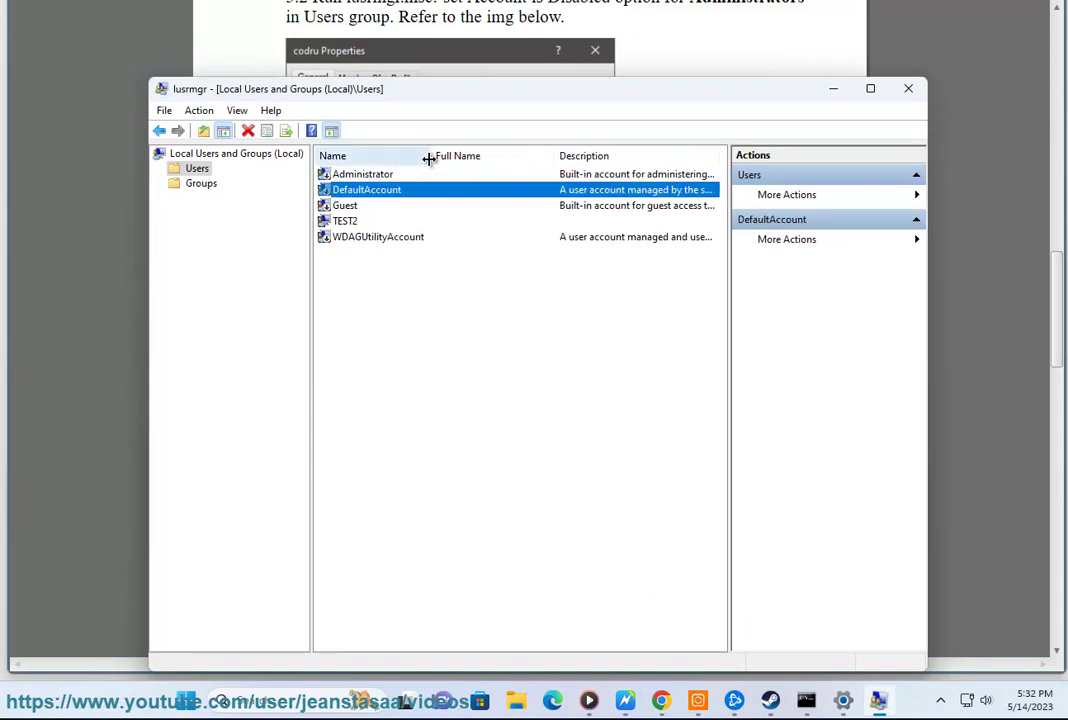
right_click(360, 199)
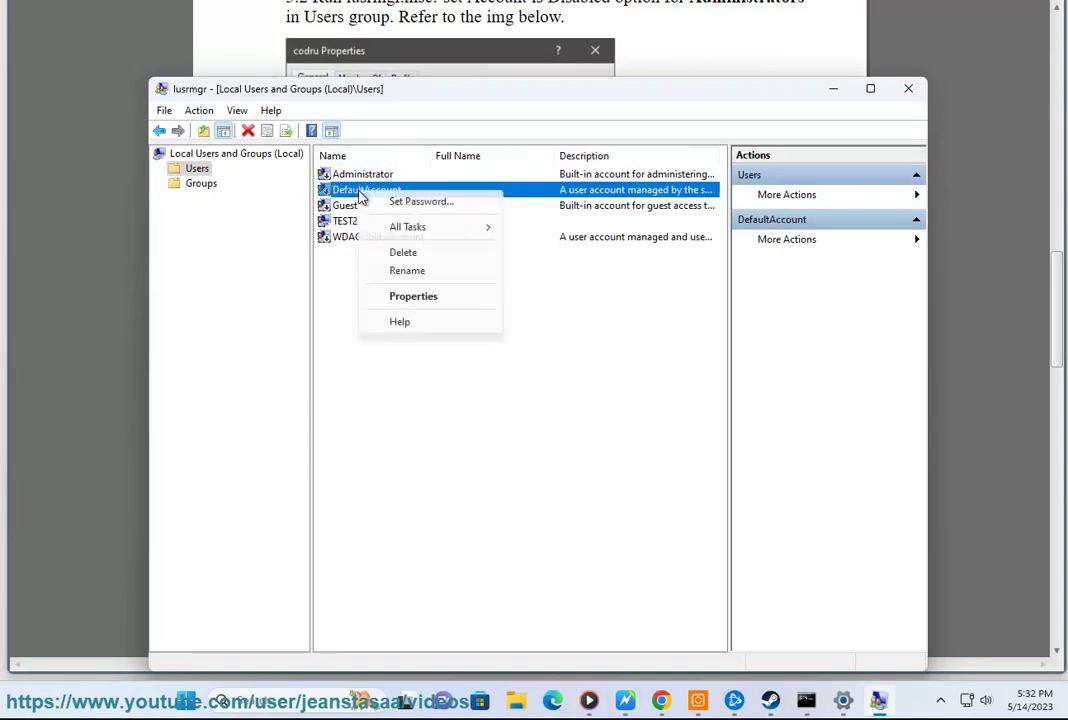
left_click(394, 308)
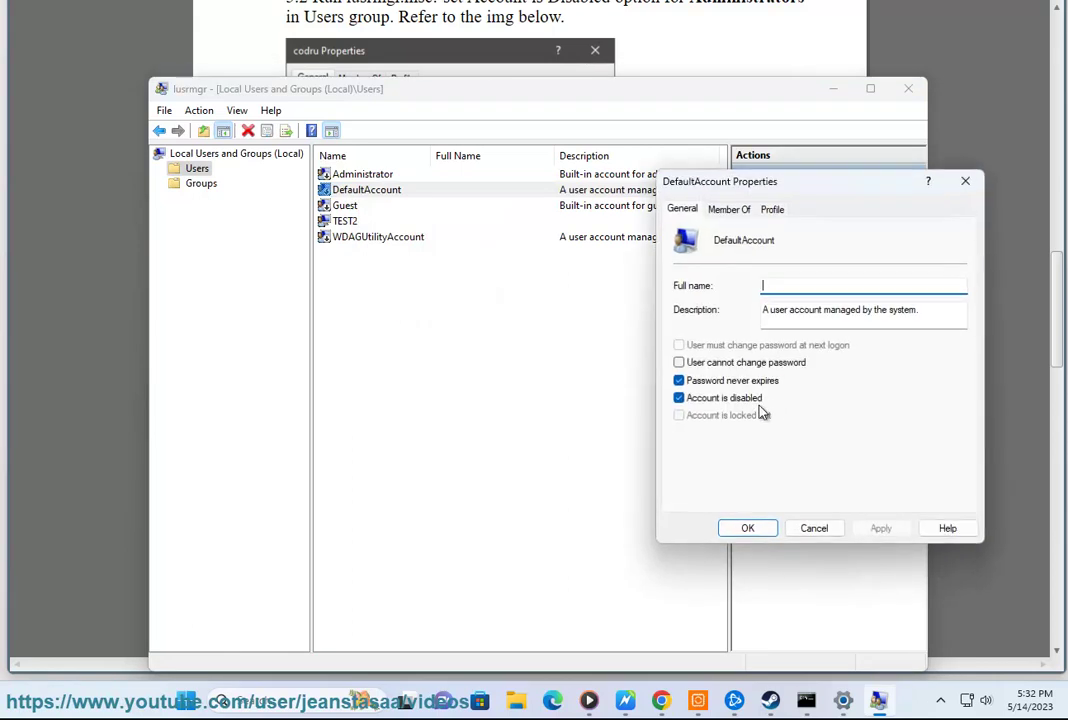
left_click(625, 700)
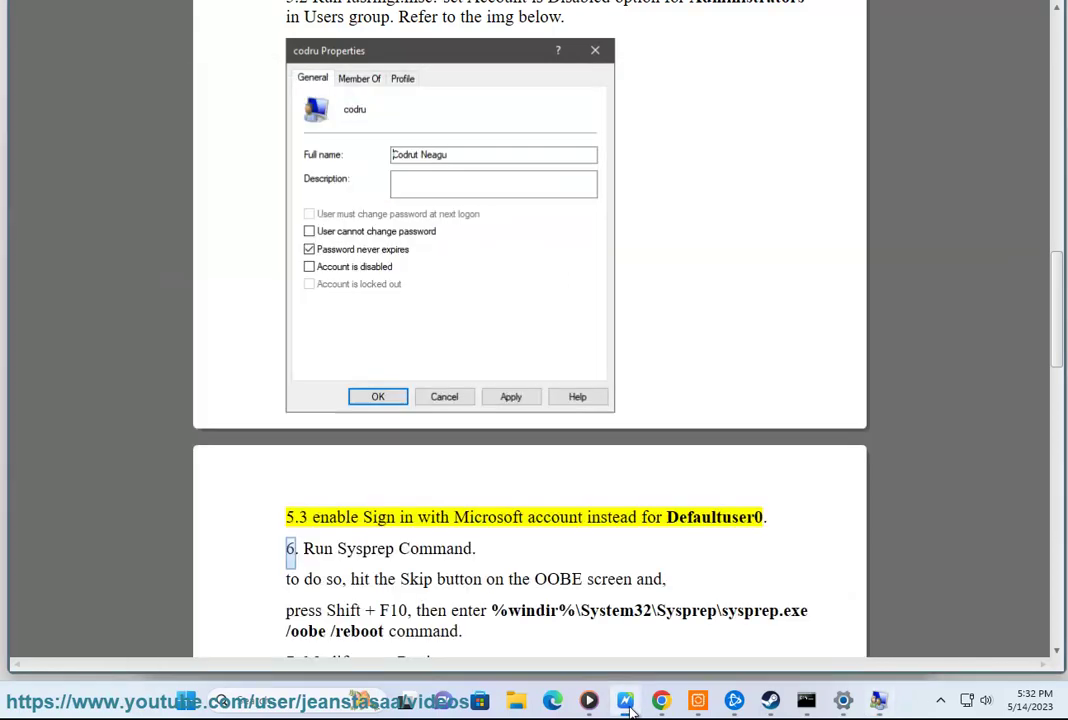
left_click(625, 700)
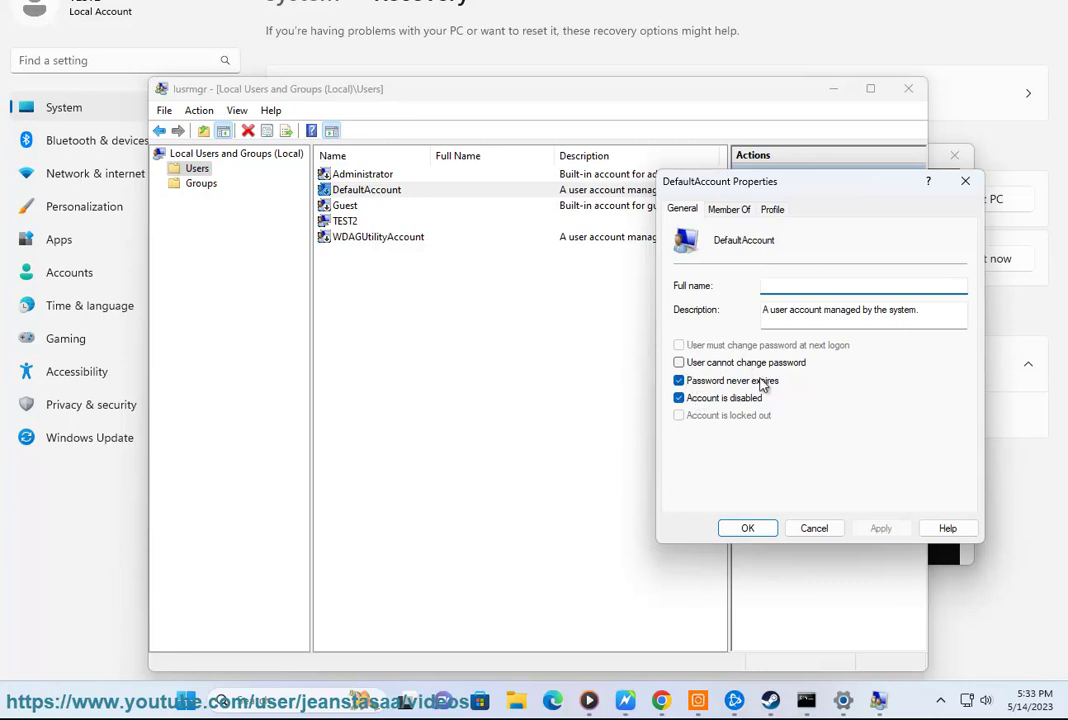
left_click(814, 528)
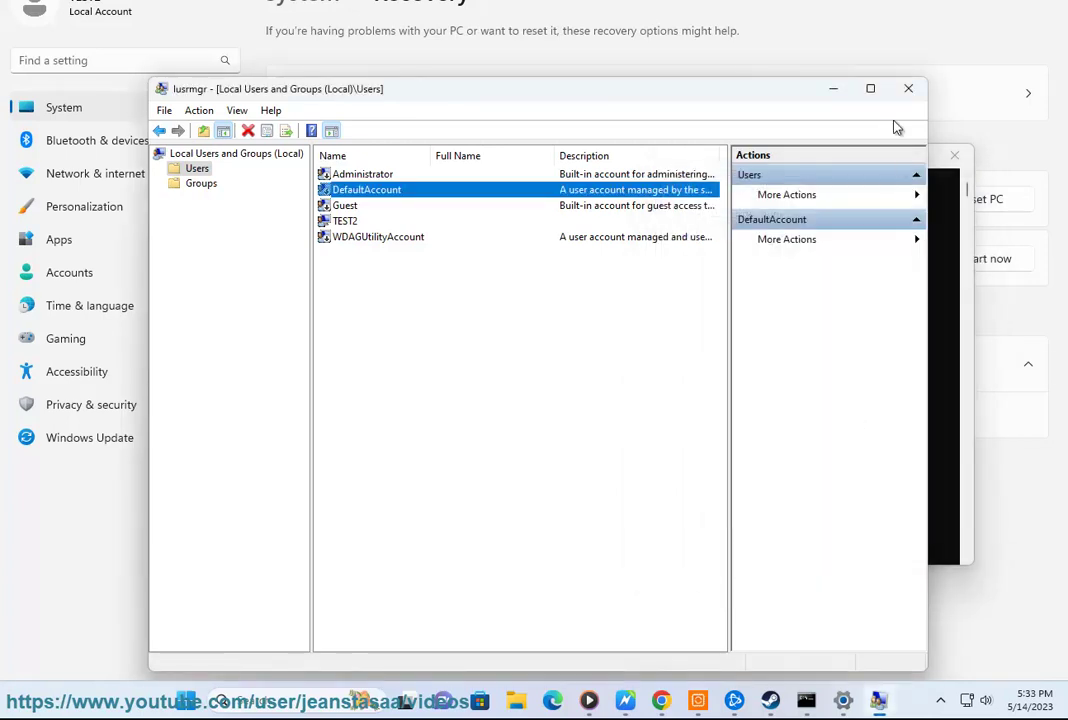
Step: Close Local Users and Groups and the Settings Recovery window, and minimize Command Prompt
left_click(906, 90)
left_click(879, 157)
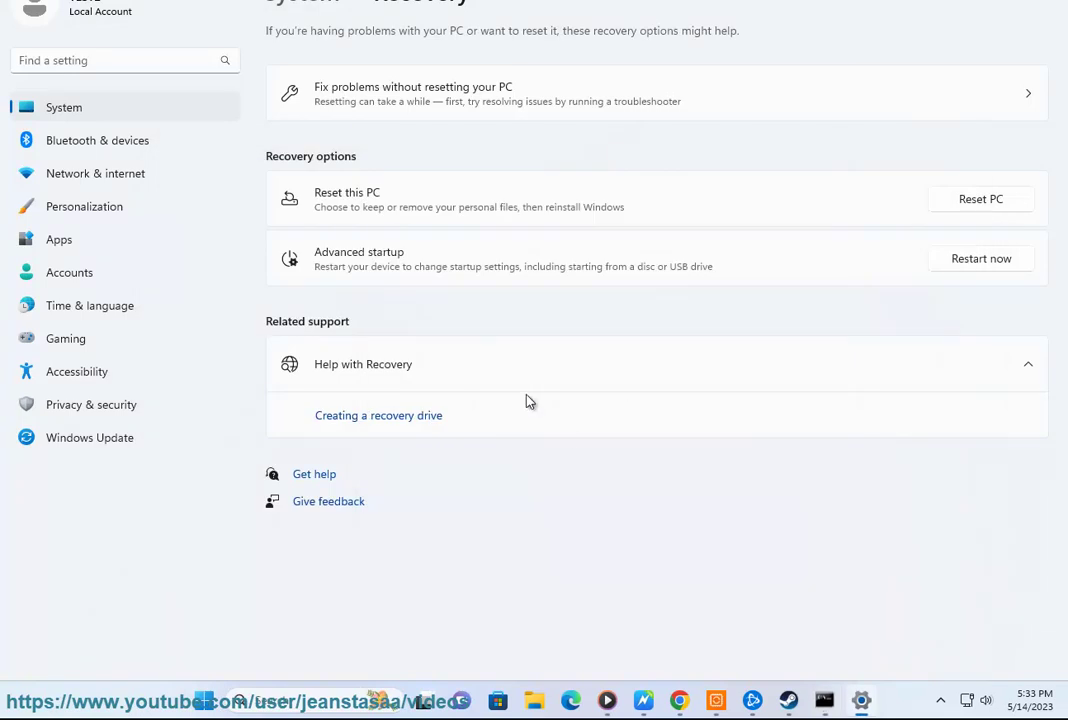
key("alt+F4")
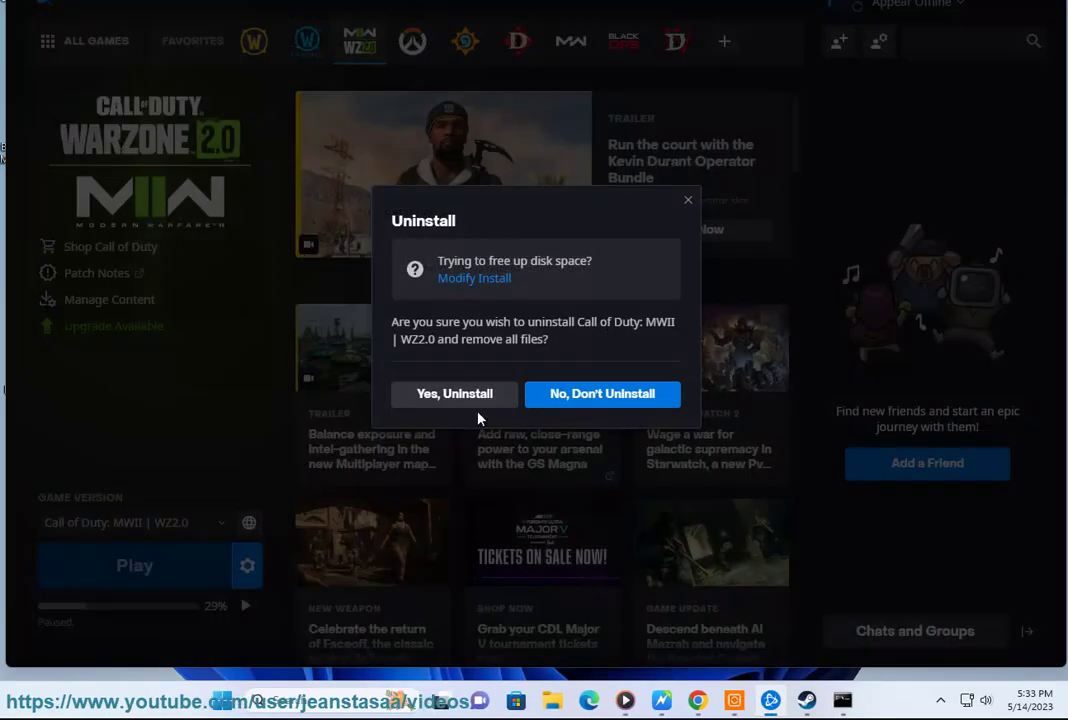
Step: Decline the Call of Duty uninstall and close the remaining app windows to return to the troubleshooting document
left_click(669, 407)
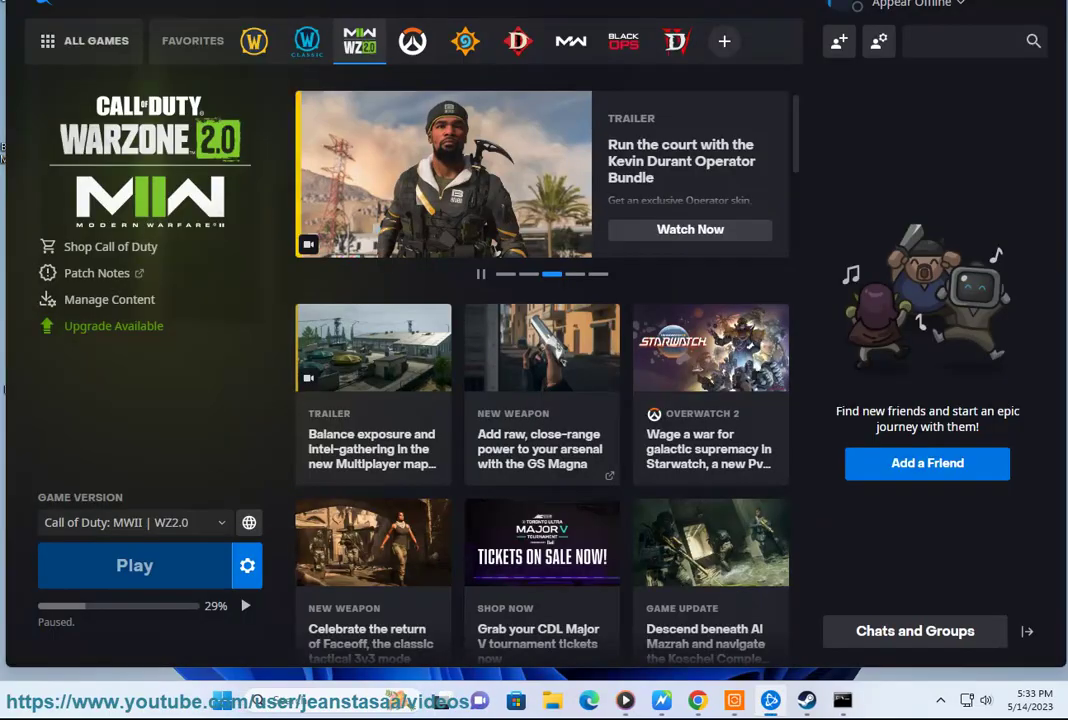
key("alt+F4")
left_click(922, 52)
left_click(919, 45)
left_click(812, 137)
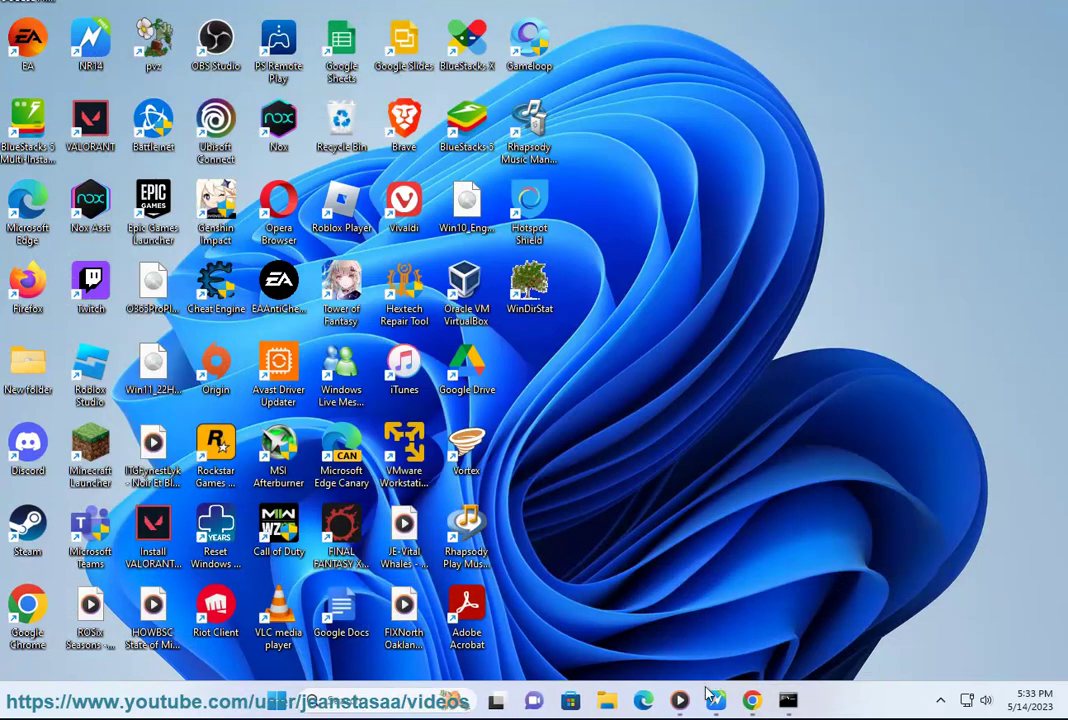
left_click(715, 699)
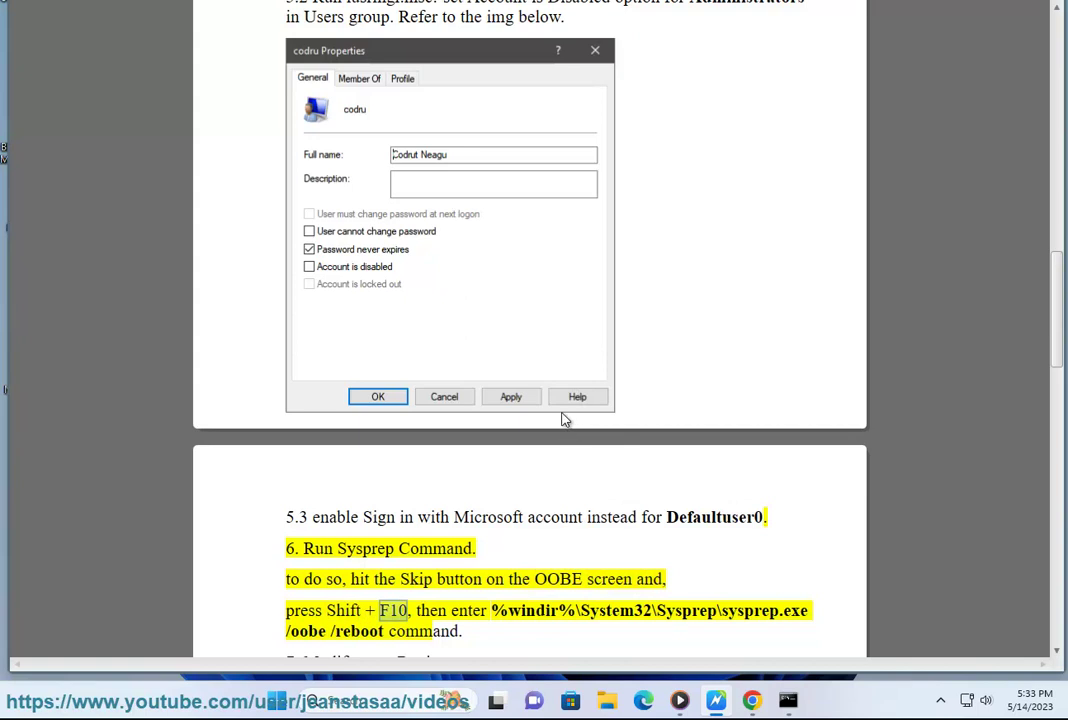
Step: Replace the pending text in Command Prompt with %WIN.... to illustrate the Sysprep command, and return to the document without running it
left_click(790, 703)
key("BackSpace")
key("BackSpace")
key("BackSpace")
key("BackSpace")
key("BackSpace")
key("BackSpace")
key("BackSpace")
key("BackSpace")
key("BackSpace")
key("BackSpace")
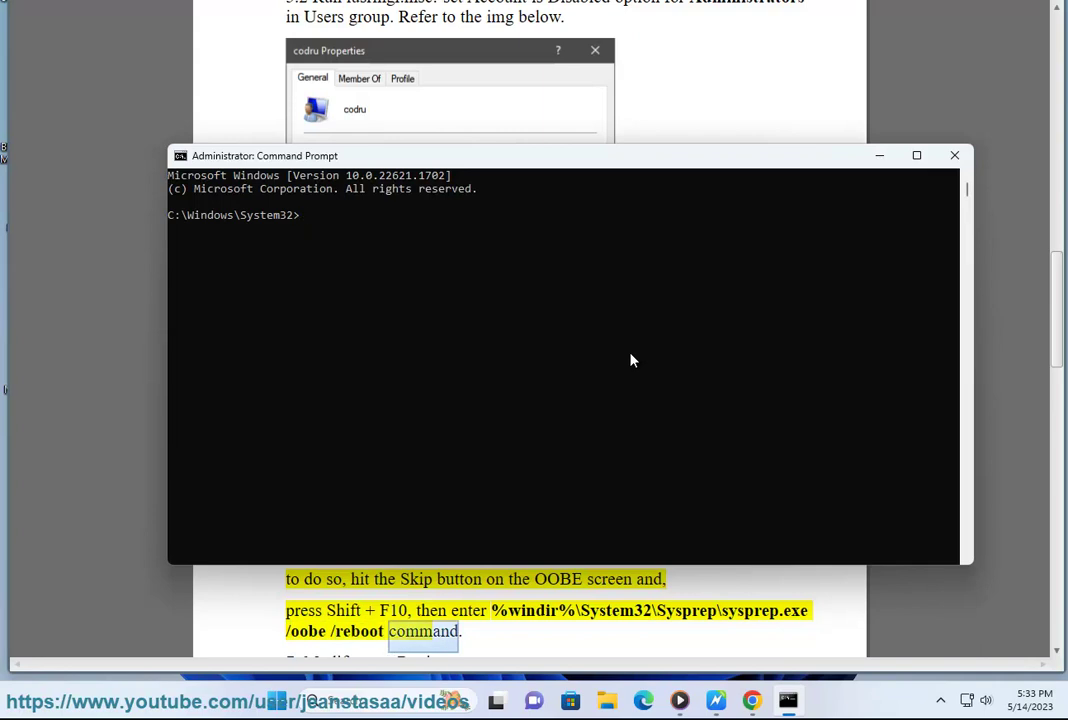
type("%WINDIR%")
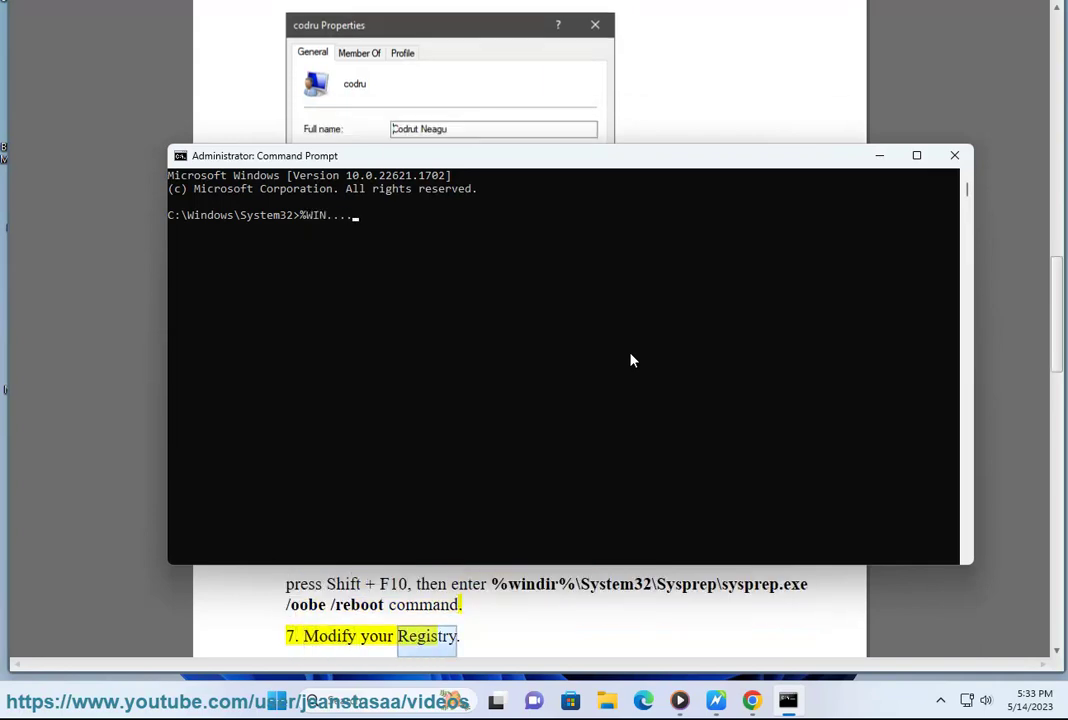
left_click(606, 586)
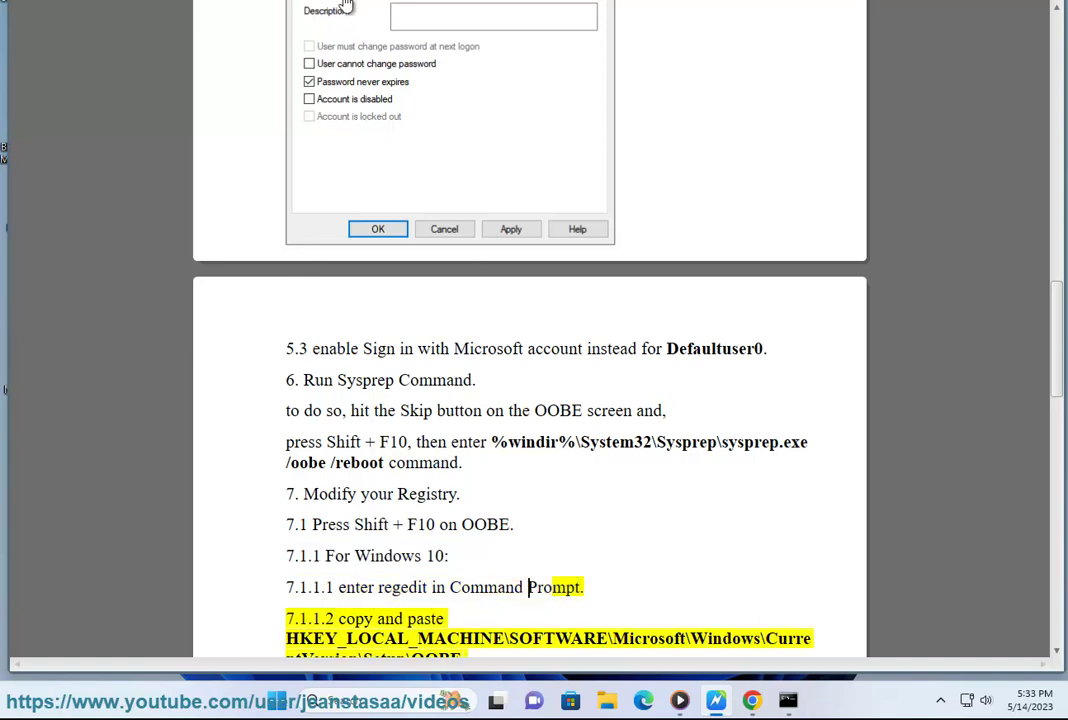
Step: Run regedit from document step 7.1.1.1 in Command Prompt and move the Registry Editor window higher on the desktop
double_click(404, 587)
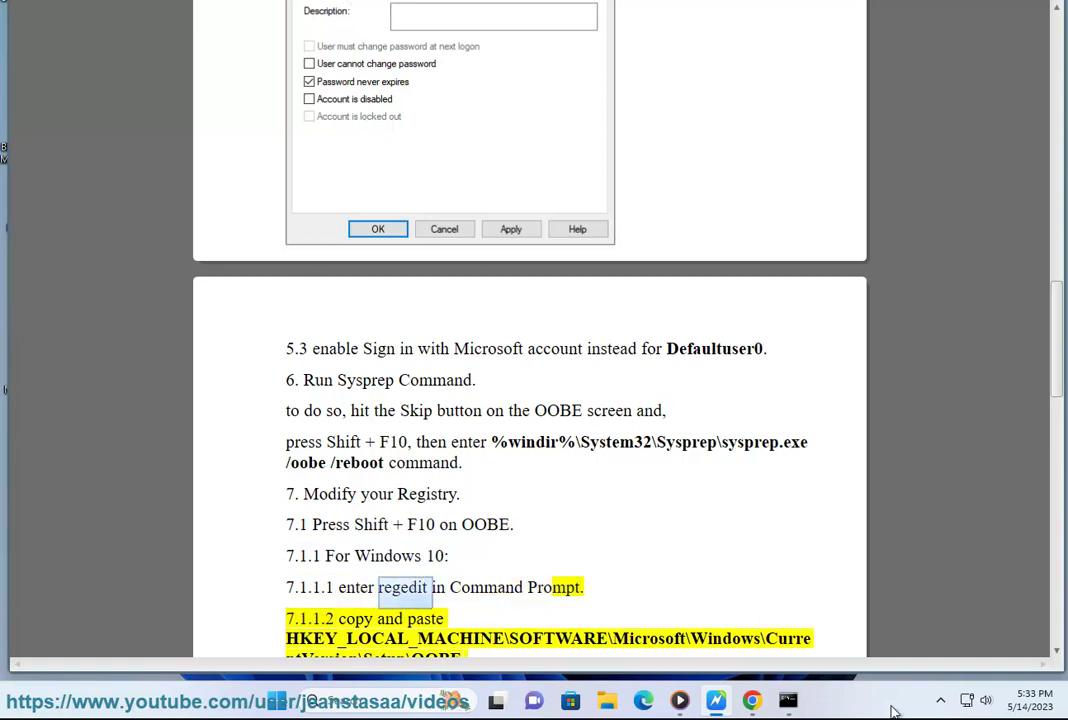
left_click(788, 700)
key("BackSpace")
key("BackSpace")
key("BackSpace")
key("BackSpace")
key("BackSpace")
key("BackSpace")
key("BackSpace")
key("BackSpace")
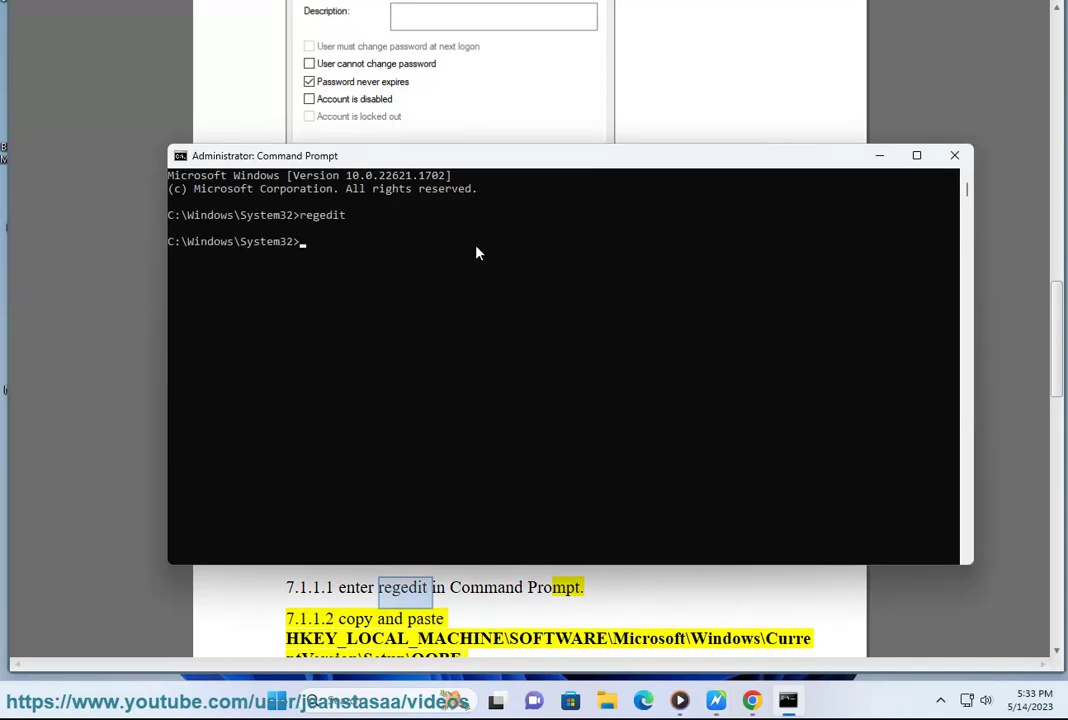
key("Return")
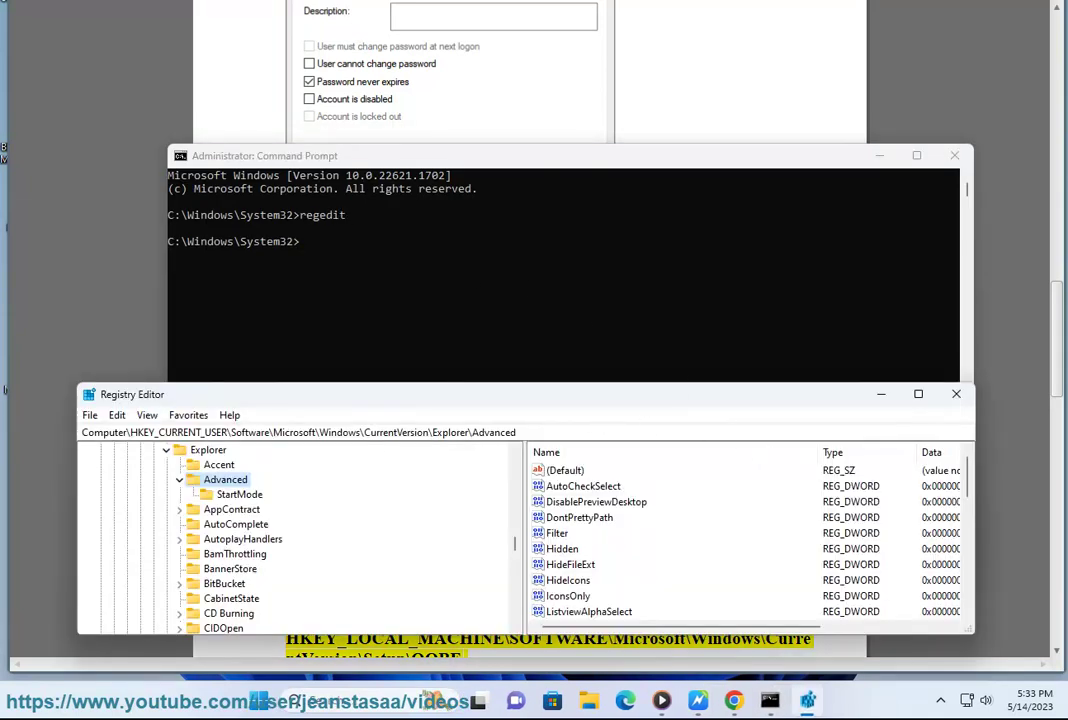
left_click_drag(660, 404, 670, 310)
Step: Copy the path HKEY_LOCAL_MACHINE\SOFTWARE\Microsoft\Windows\CurrentVersion\Setup\OOBE from the document and go to that key in Registry Editor
left_click(480, 400)
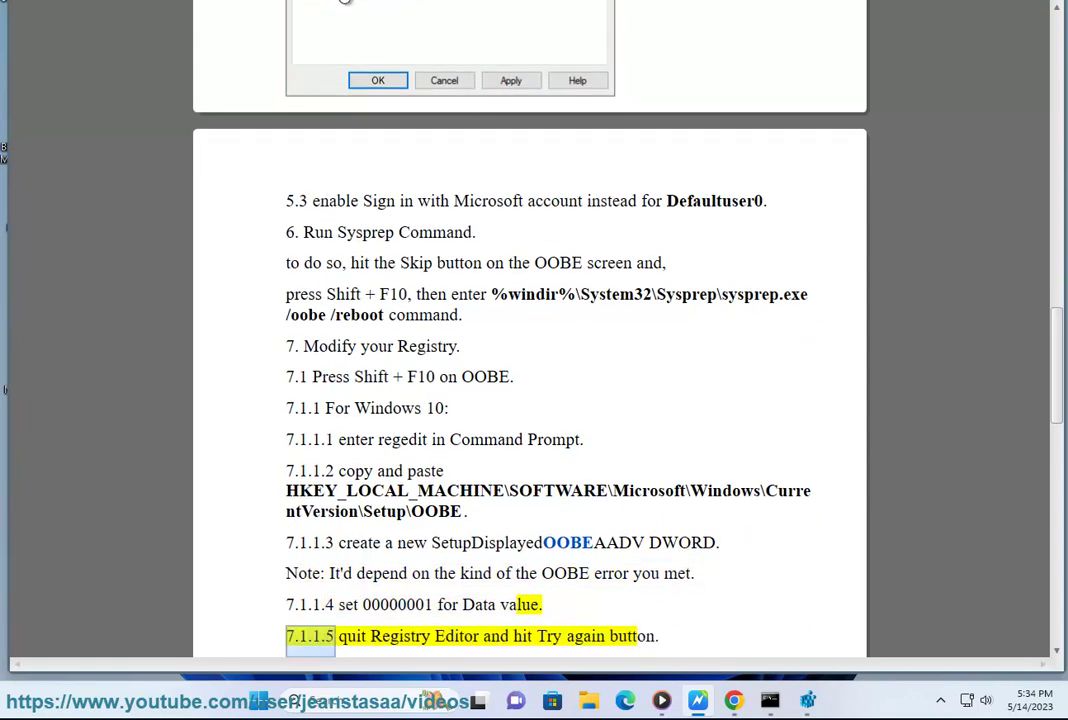
left_click_drag(457, 512, 277, 500)
key("ctrl+c")
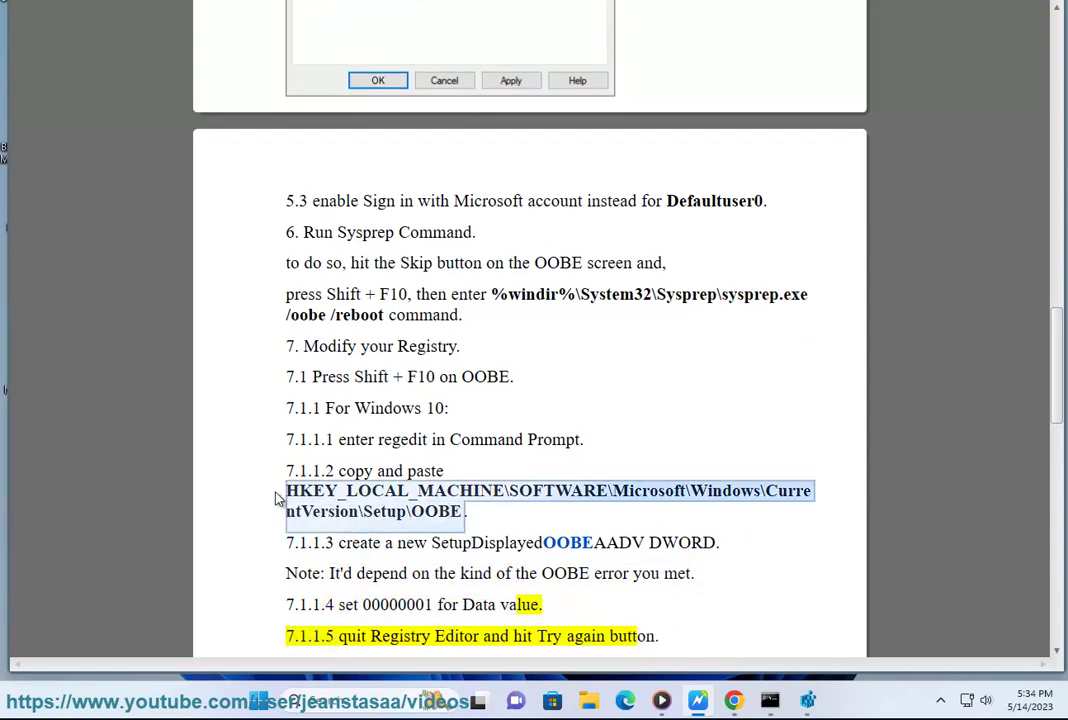
left_click(808, 700)
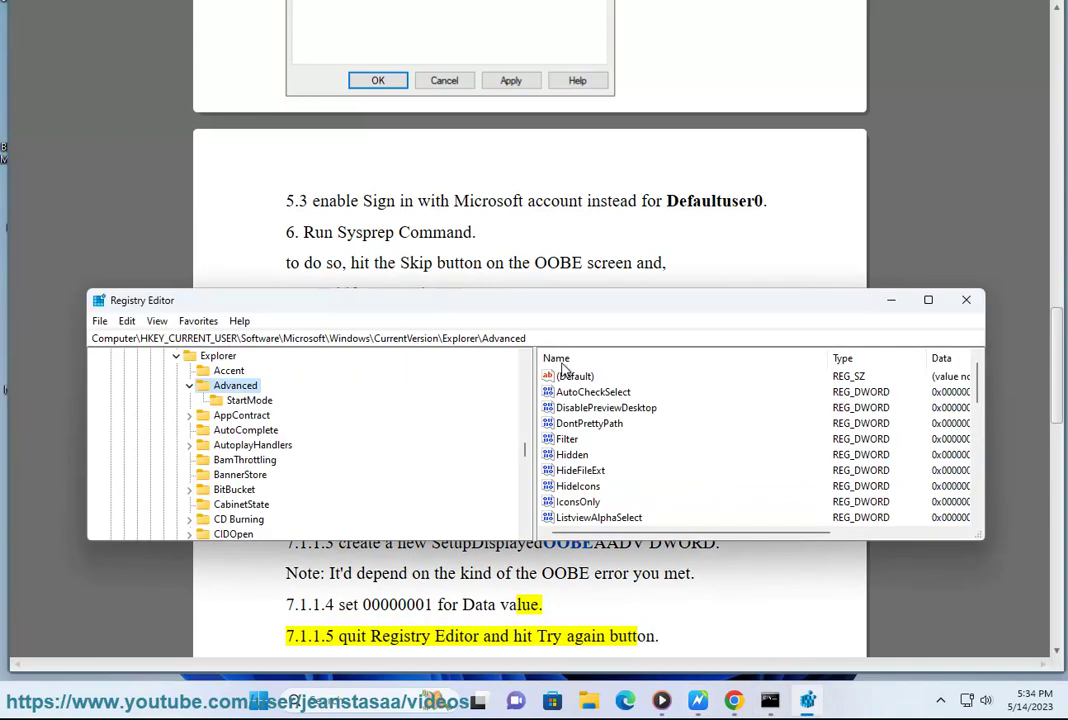
left_click(735, 338)
key("ctrl+v")
key("Return")
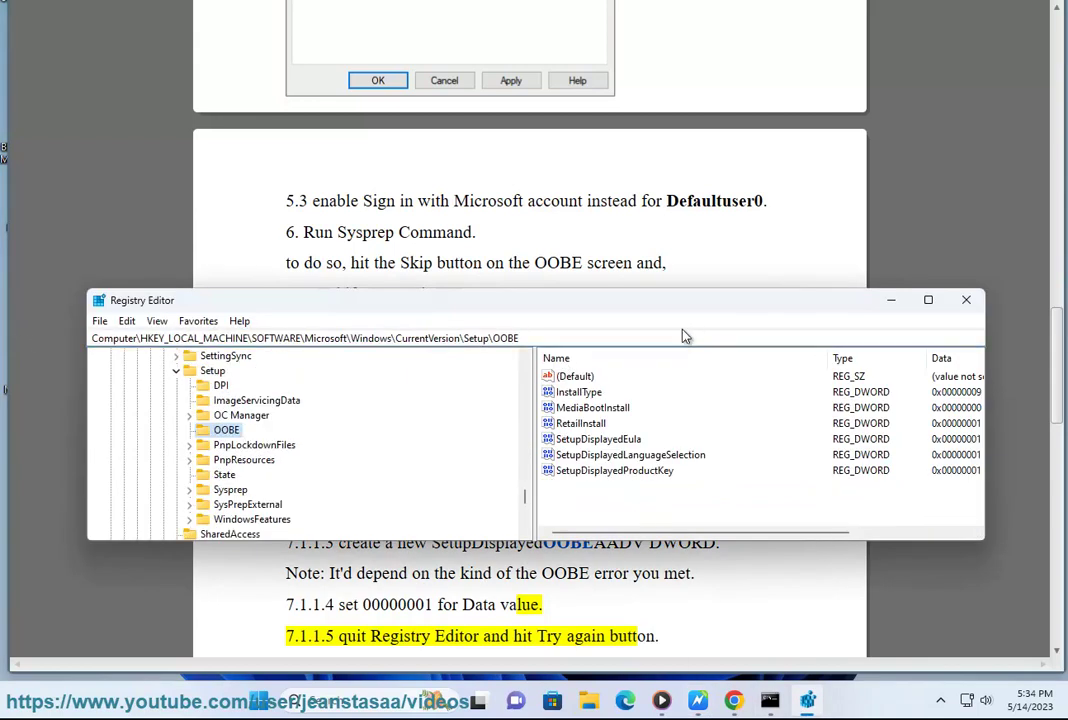
Step: Create a DWORD (32-bit) value in the OOBE key named SetupDisplayedOOBEAADV, copying the name from document step 7.1.1.3
left_click_drag(589, 302, 619, 203)
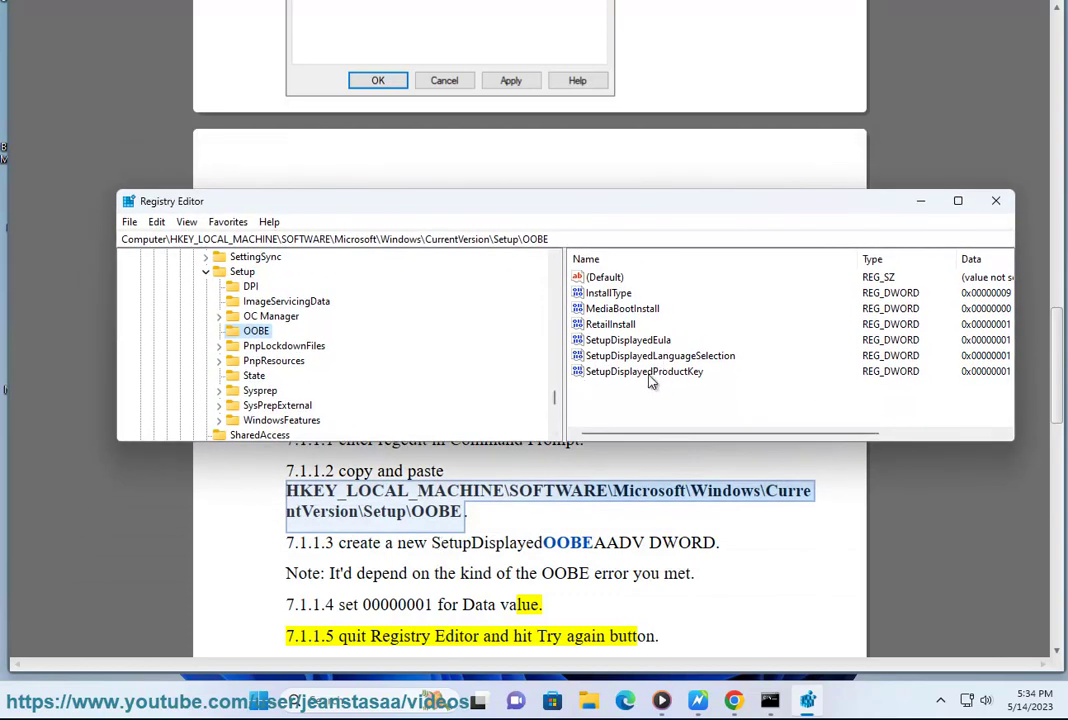
double_click(564, 538)
key("ctrl+c")
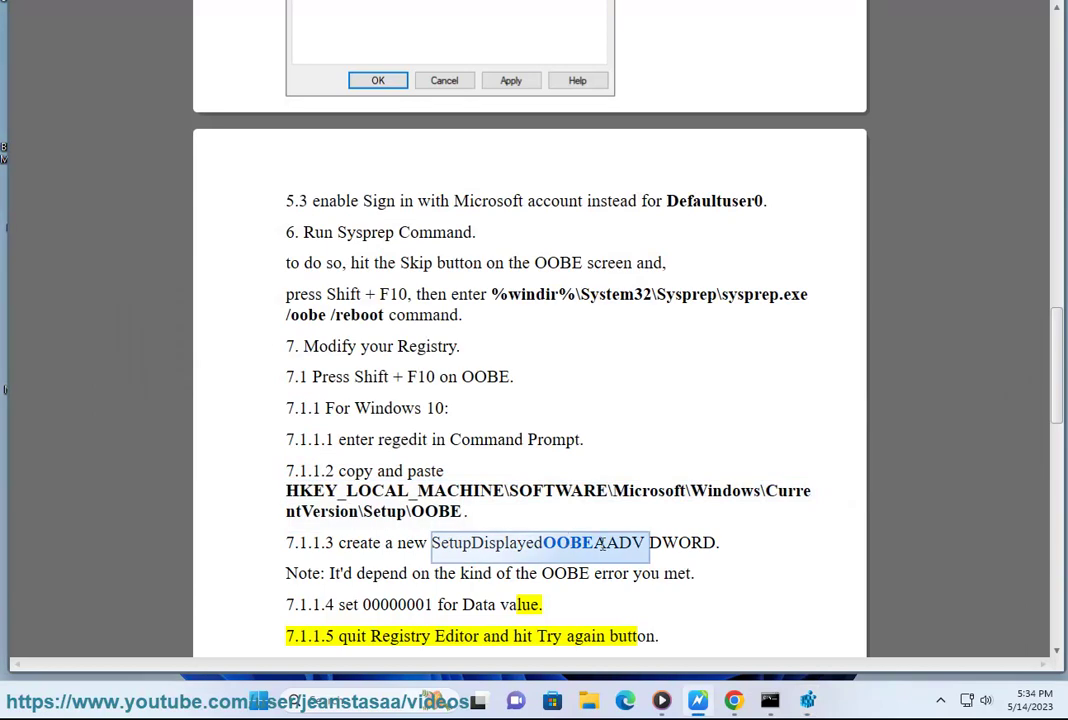
key("alt+Tab")
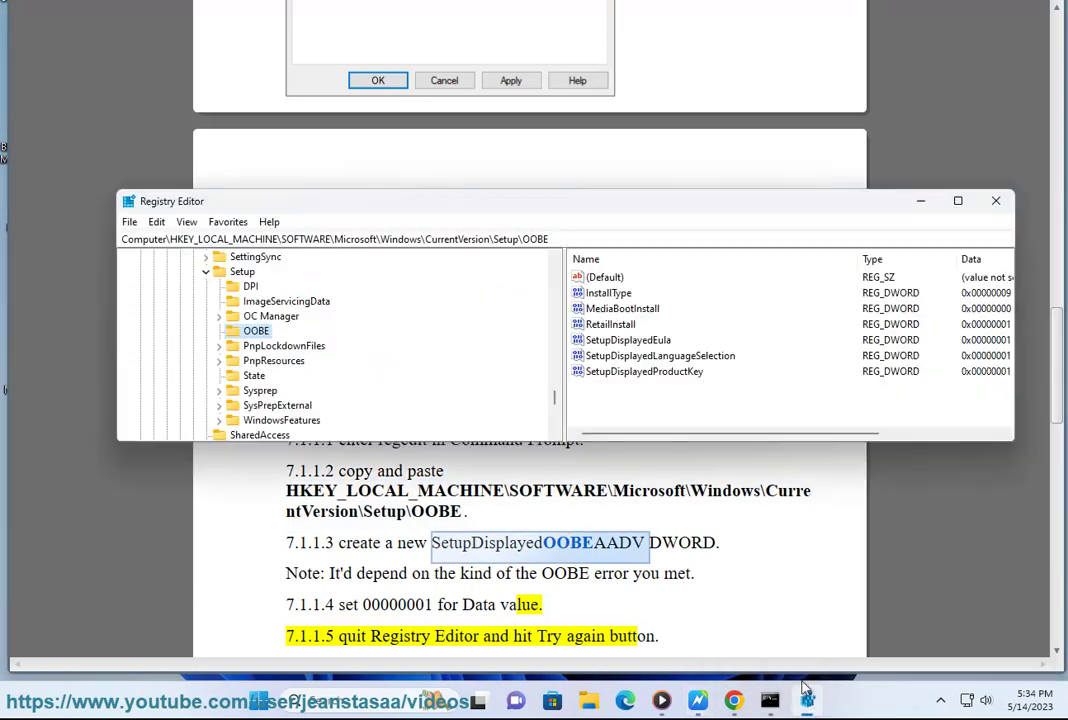
right_click(620, 400)
mouse_move(715, 405)
left_click(780, 465)
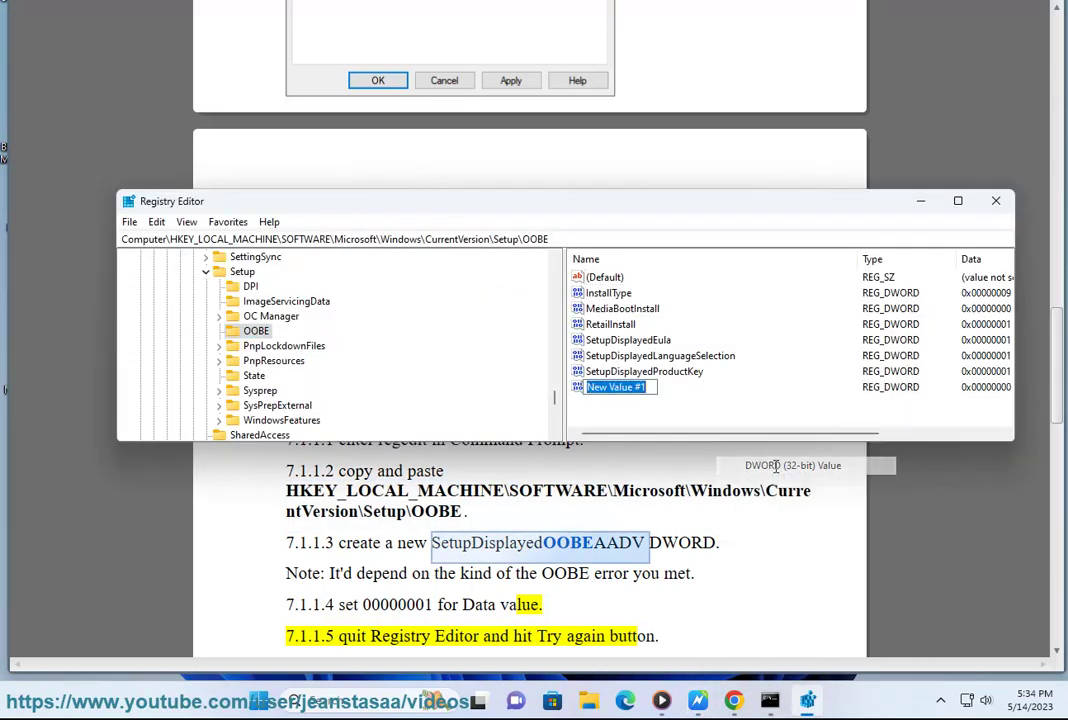
key("ctrl+v")
key("Return")
Step: Set the value data of SetupDisplayedOOBEAADV to 00000001, copied from document step 7.1.1.4
key("Return")
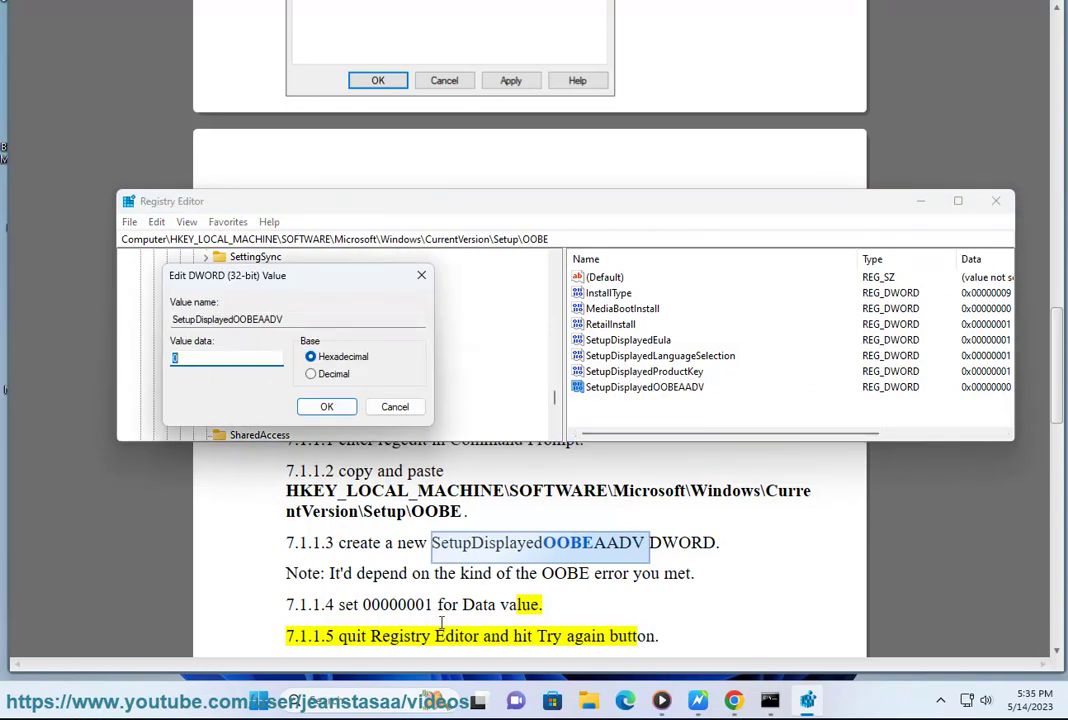
left_click(386, 612)
double_click(396, 605)
key("ctrl+c")
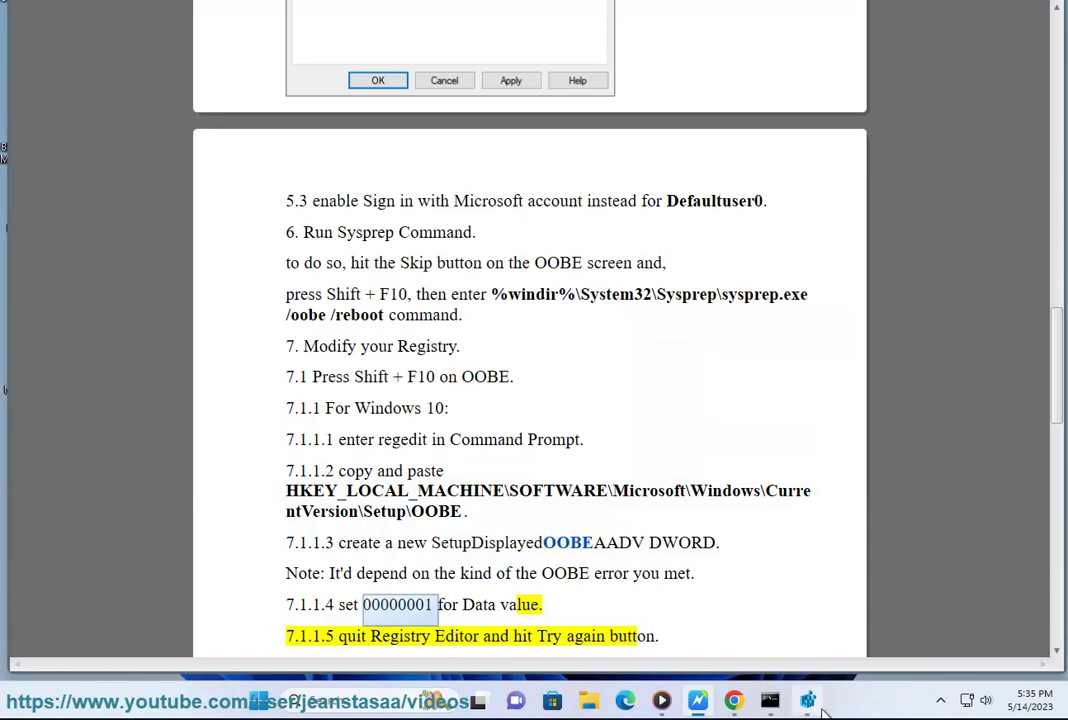
left_click(807, 700)
key("ctrl+v")
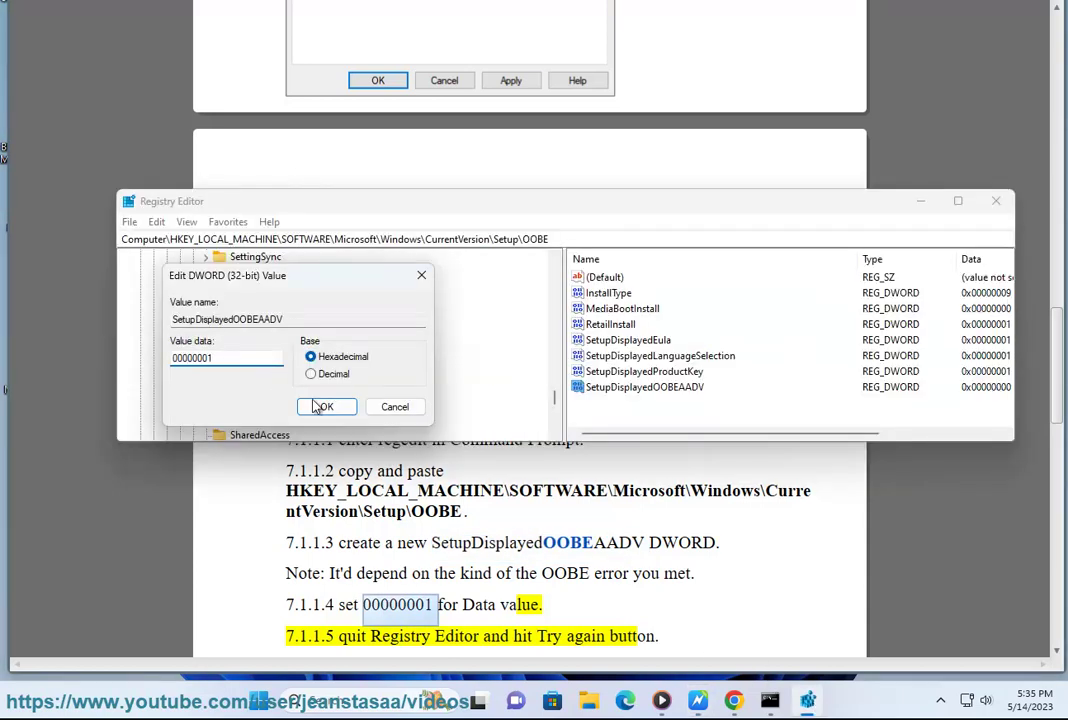
left_click(328, 407)
Step: Delete the SetupDisplayedOOBEAADV value from the OOBE key and return to the document
key("Delete")
key("Return")
left_click(639, 517)
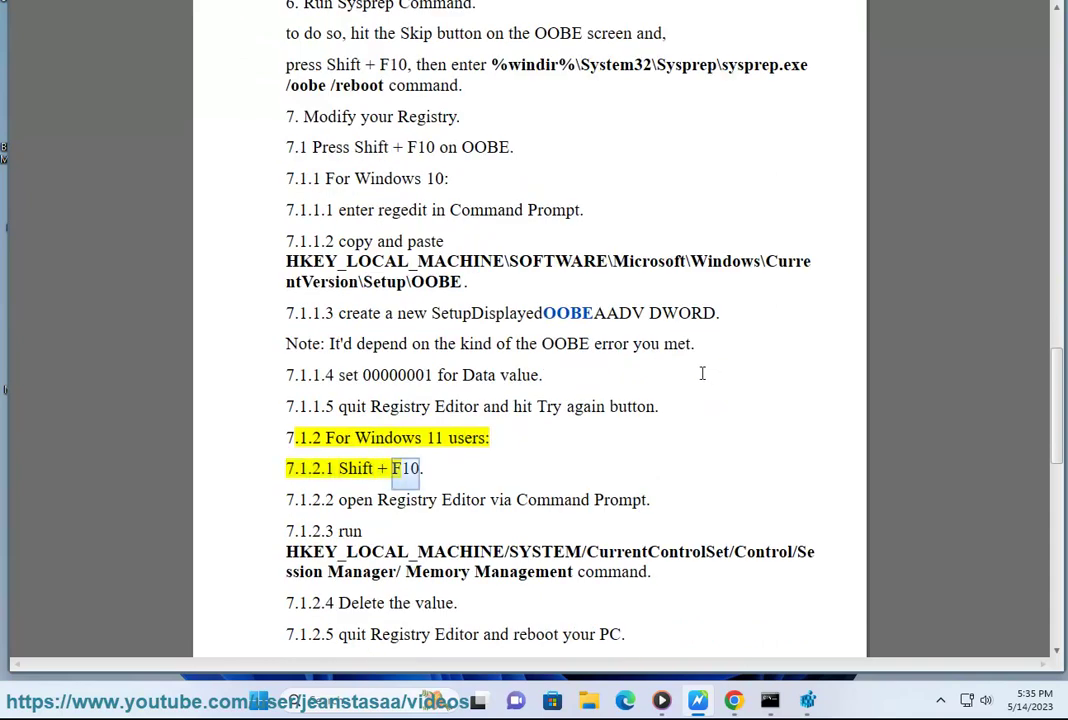
Step: Recall the regedit command in Command Prompt, erase it without running it, and return to the document
left_click(770, 701)
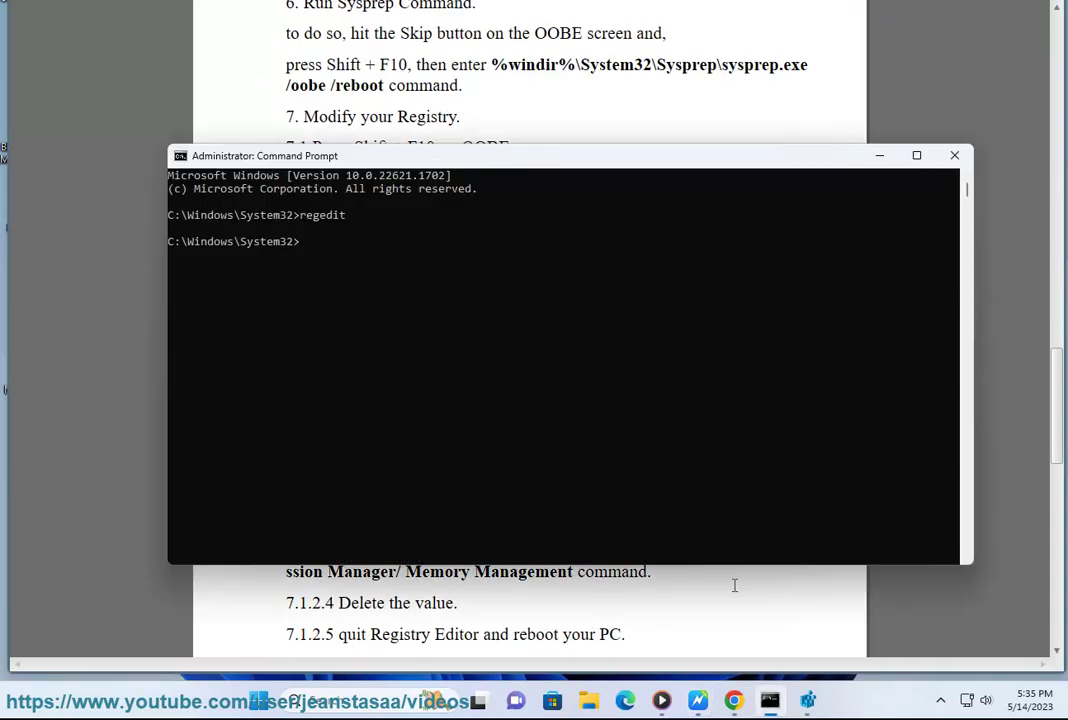
key("Up")
key("BackSpace")
key("BackSpace")
key("BackSpace")
key("BackSpace")
key("BackSpace")
key("BackSpace")
key("BackSpace")
left_click(560, 568)
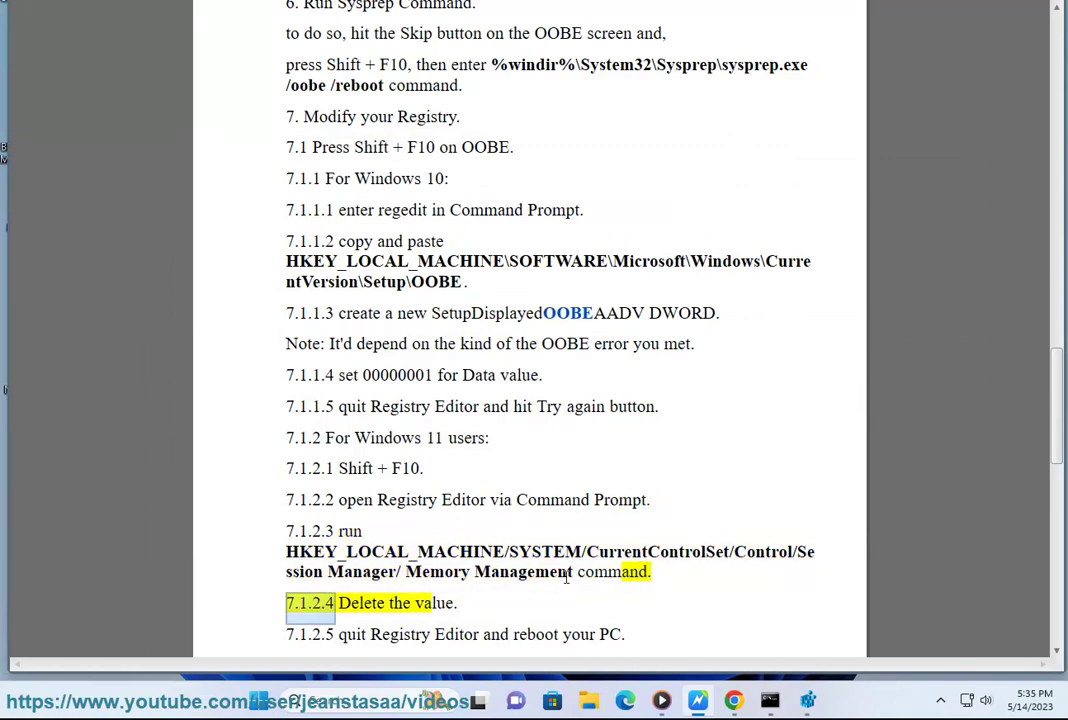
Step: Copy the Session Manager/ Memory Management path from document step 7.1.2.3 and try to open it in Registry Editor
left_click_drag(580, 572, 210, 560)
key("ctrl+c")
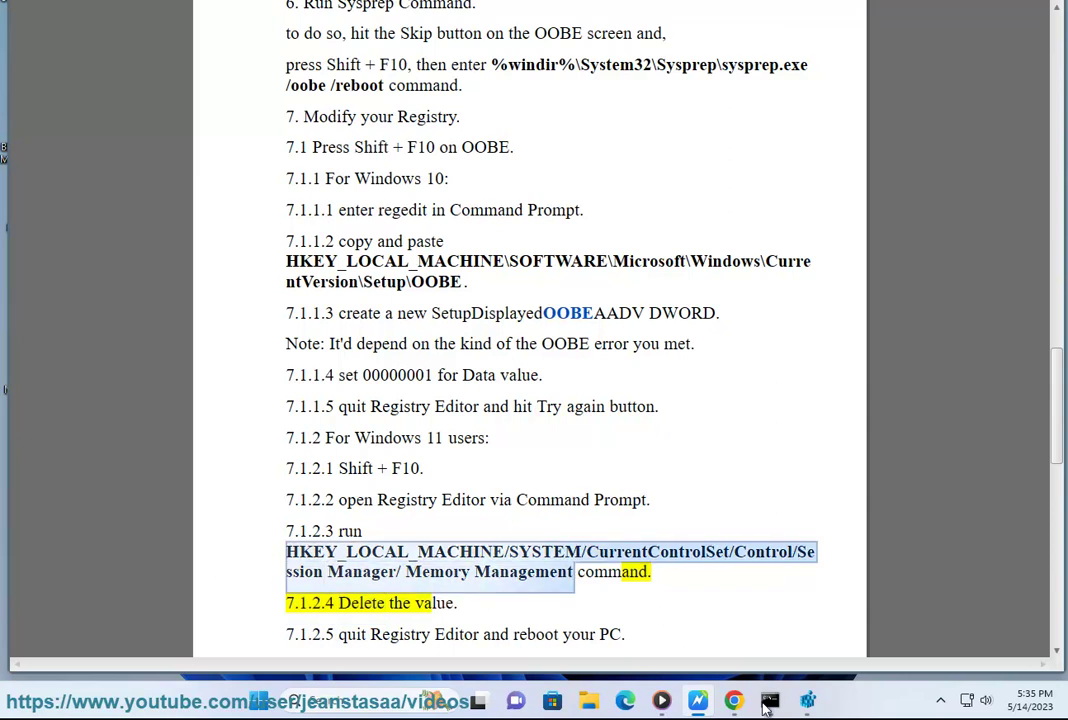
key("alt+Tab")
left_click(554, 240)
key("BackSpace")
key("BackSpace")
key("ctrl+v")
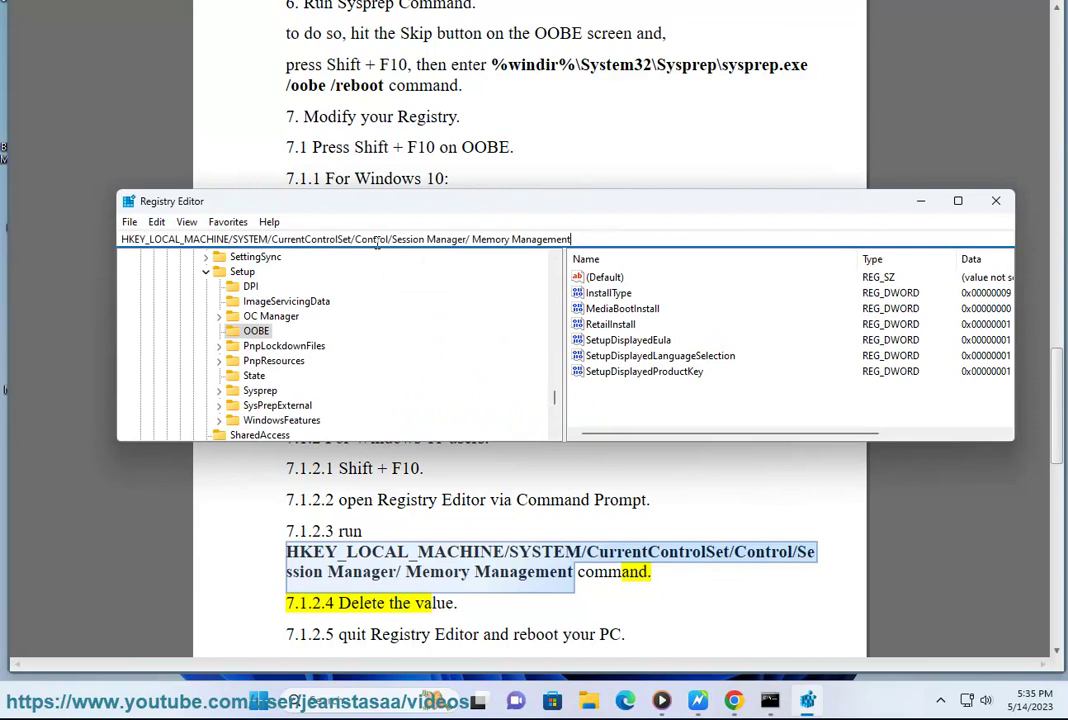
left_click(475, 240)
key("BackSpace")
key("Return")
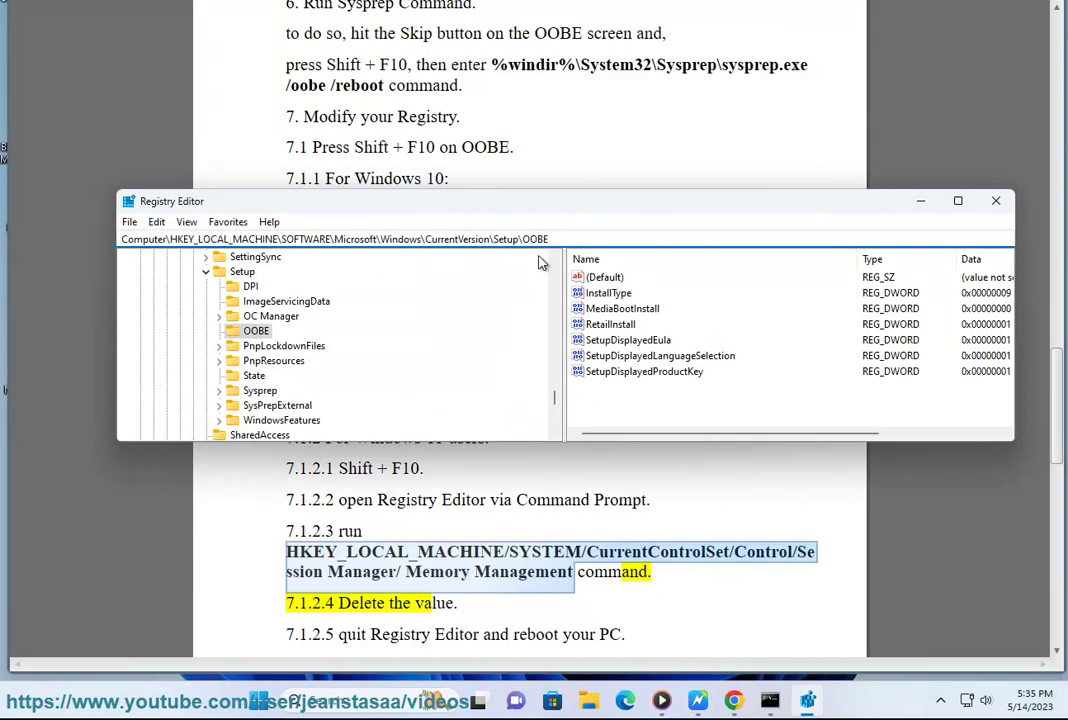
Step: Paste the Memory Management path into Registry Editor again, trim it back, and go to the HKEY_LOCAL_MACHINE key
left_click(552, 240)
key("ctrl+v")
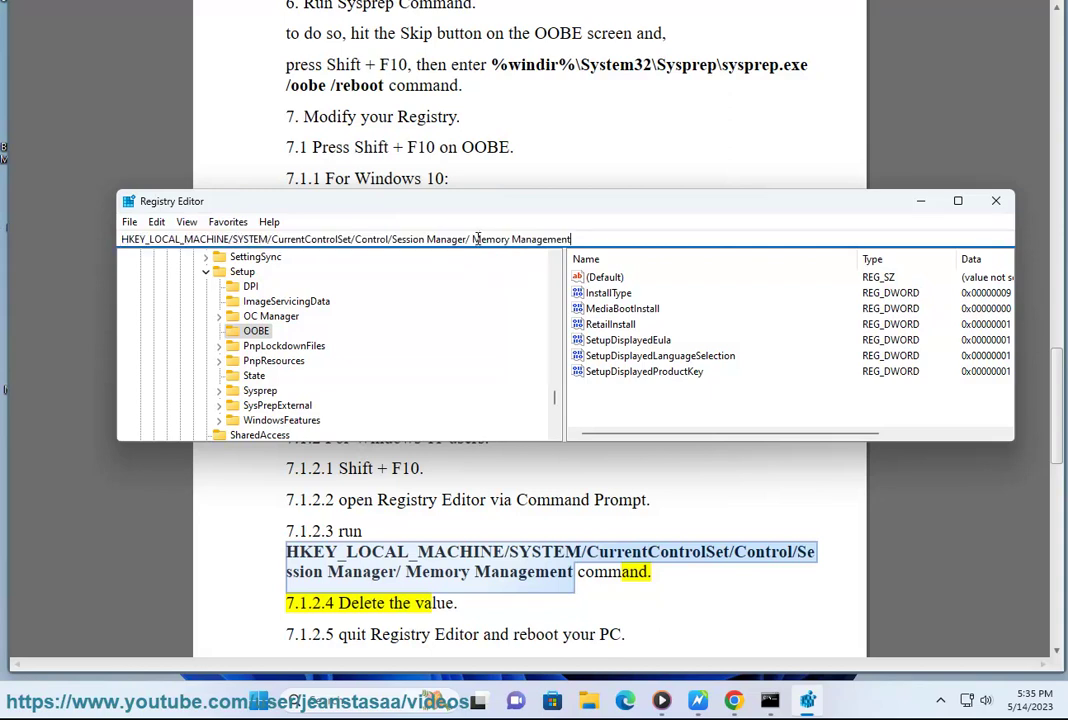
left_click_drag(476, 240, 763, 240)
key("BackSpace")
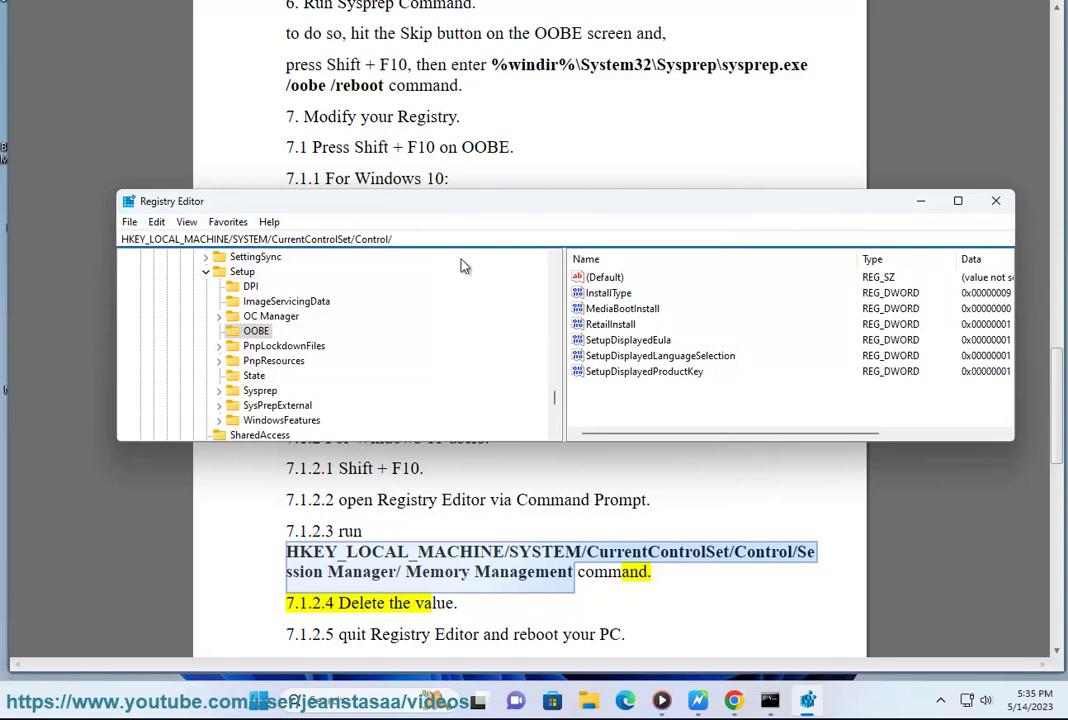
key("BackSpace")
key("BackSpace")
key("BackSpace")
key("BackSpace")
key("BackSpace")
key("BackSpace")
key("BackSpace")
key("BackSpace")
key("BackSpace")
key("BackSpace")
key("BackSpace")
key("BackSpace")
key("BackSpace")
key("BackSpace")
key("BackSpace")
key("BackSpace")
key("BackSpace")
key("BackSpace")
key("BackSpace")
key("BackSpace")
key("BackSpace")
key("BackSpace")
key("BackSpace")
key("BackSpace")
key("BackSpace")
key("BackSpace")
key("BackSpace")
key("BackSpace")
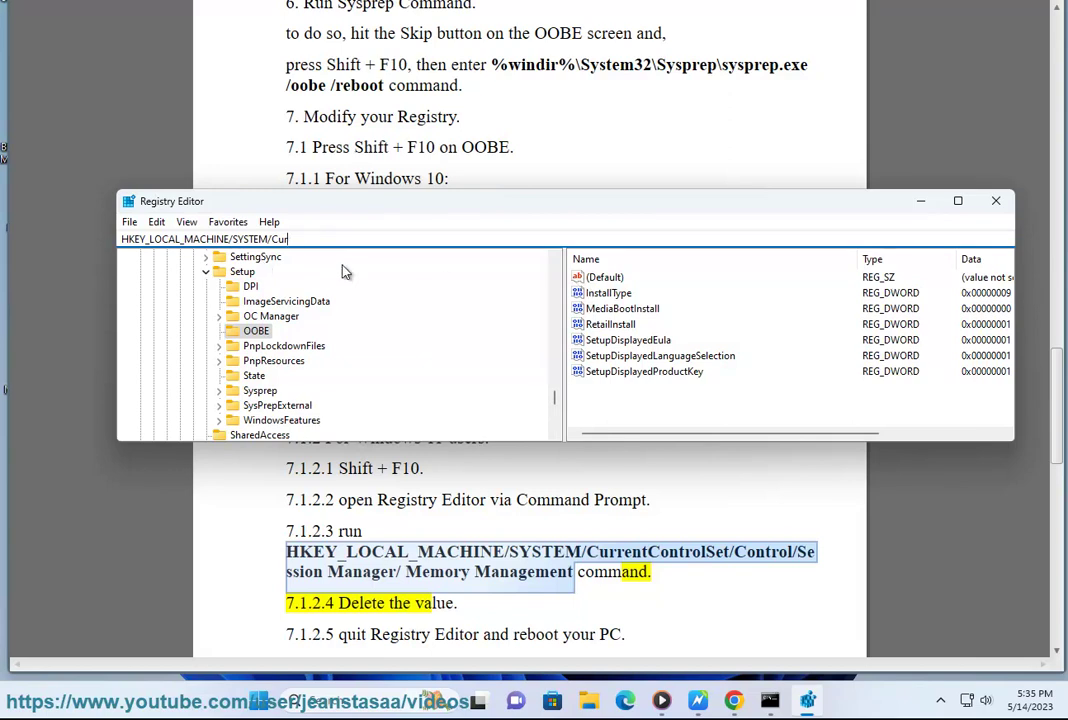
key("Return")
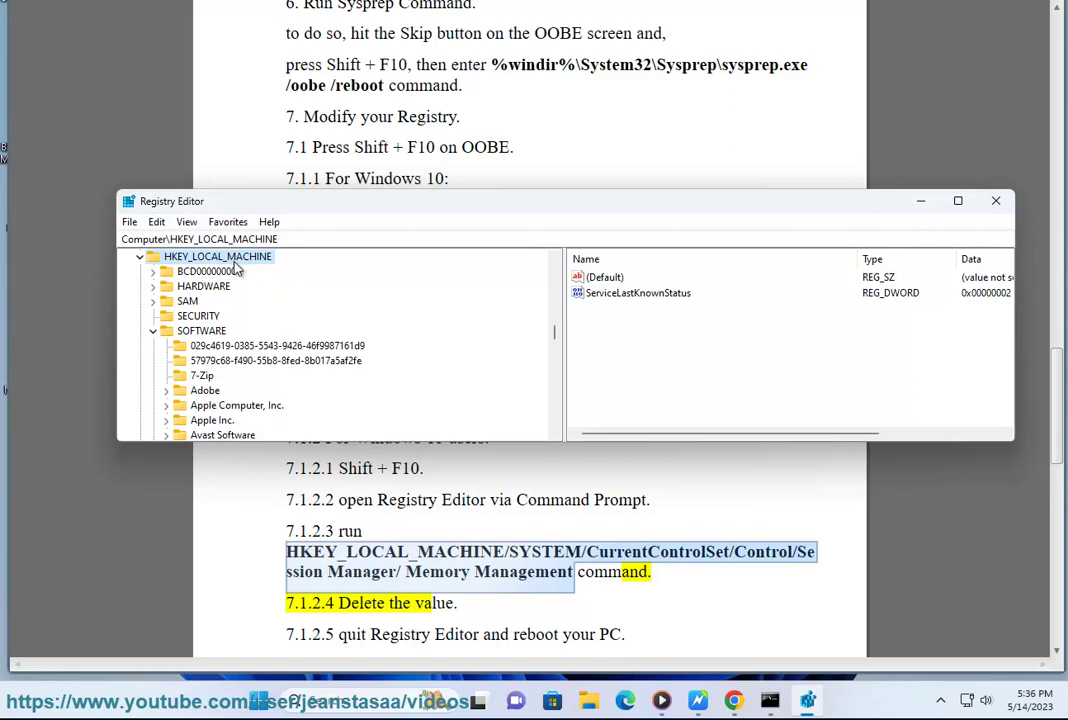
Step: Collapse the SOFTWARE key and expand SYSTEM\CurrentControlSet\Control under HKEY_LOCAL_MACHINE
left_click(153, 333)
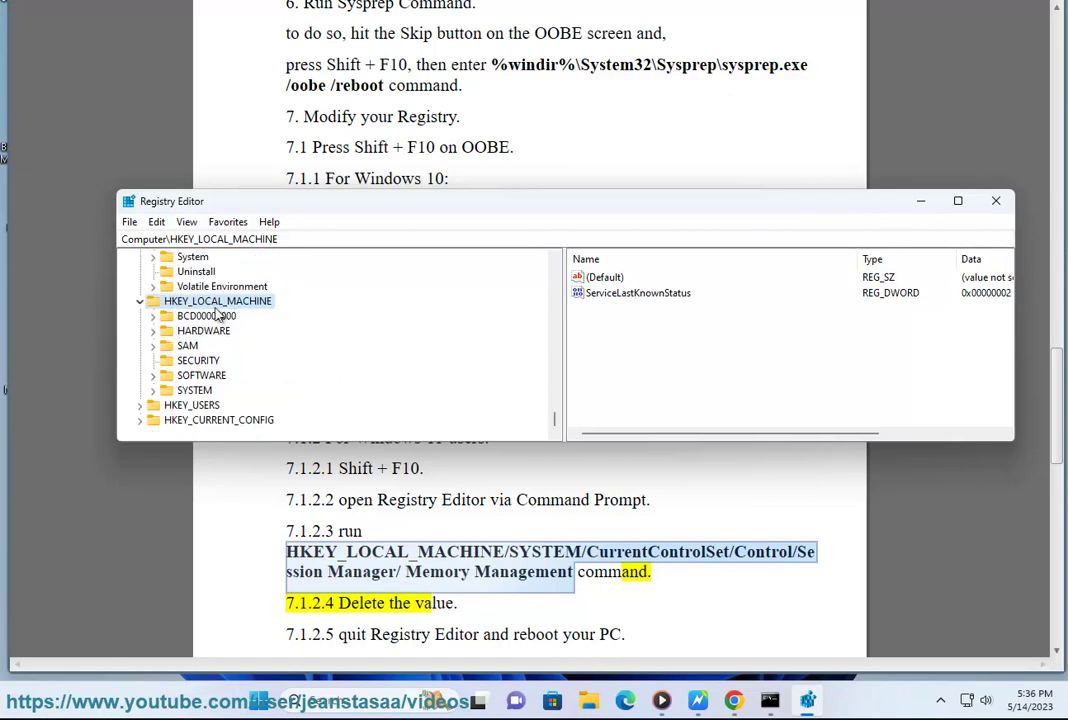
double_click(195, 391)
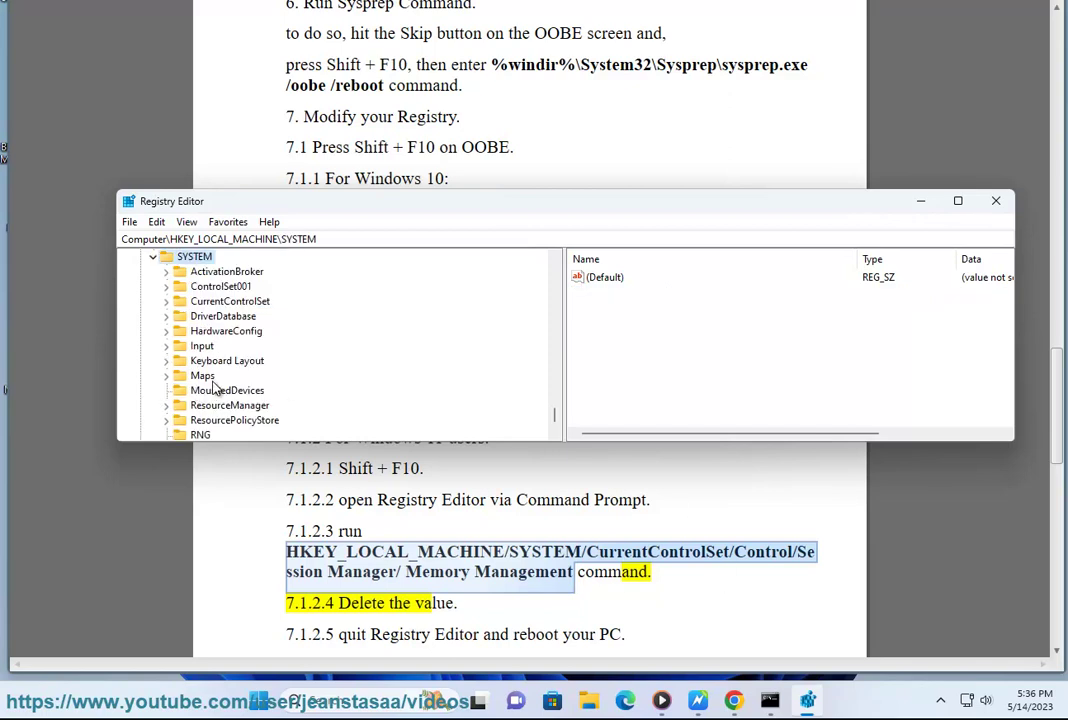
double_click(224, 302)
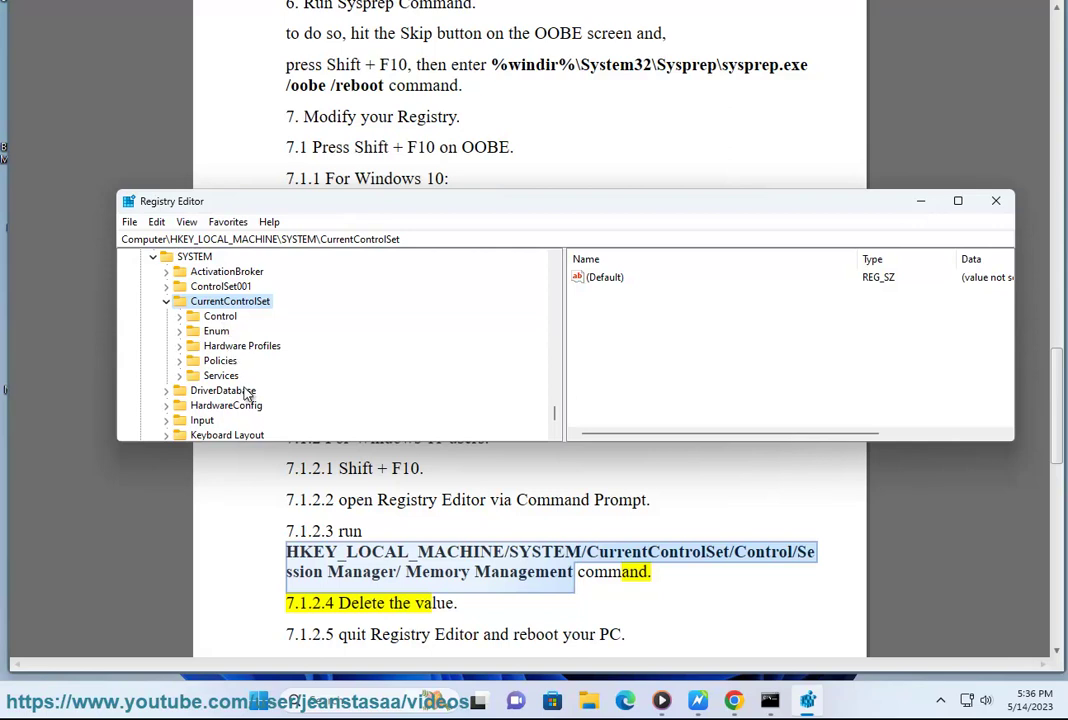
double_click(222, 316)
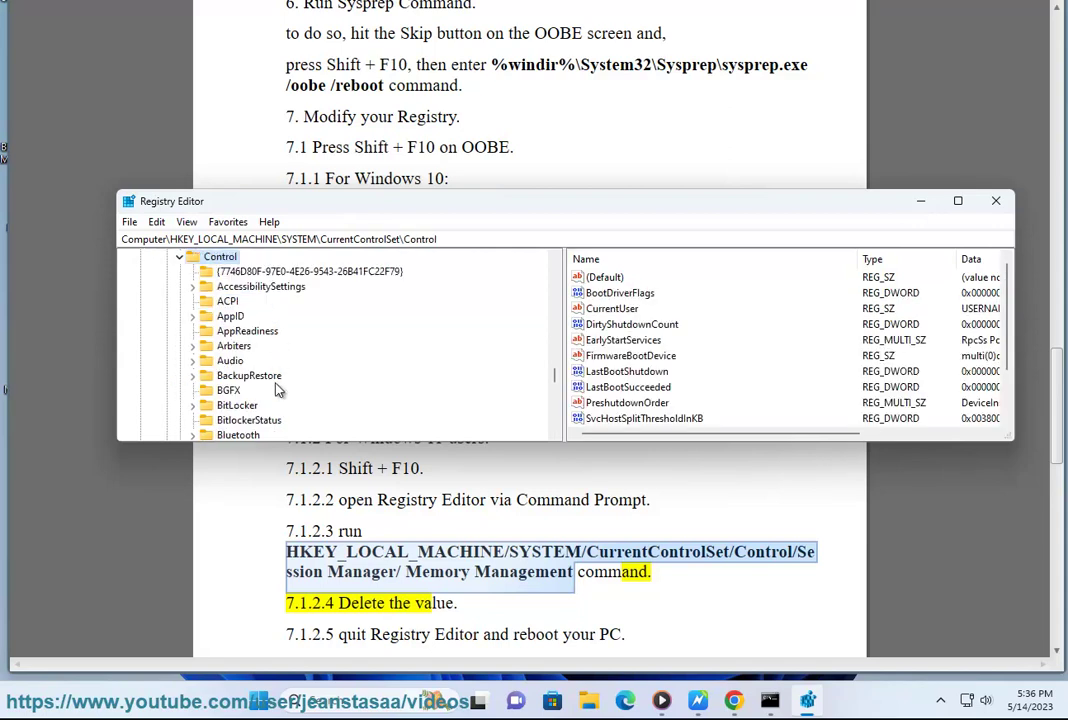
Step: Expand the Session Manager key under Control and open its Memory Management subkey
scroll(275, 390, "down", 13)
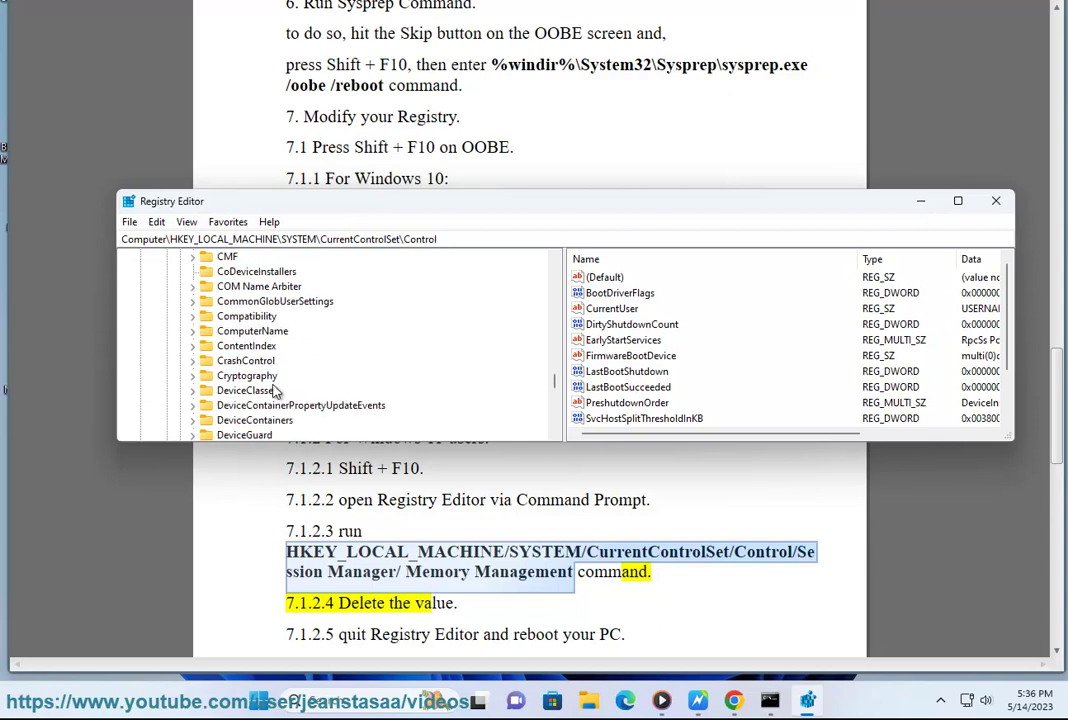
scroll(270, 392, "down", 13)
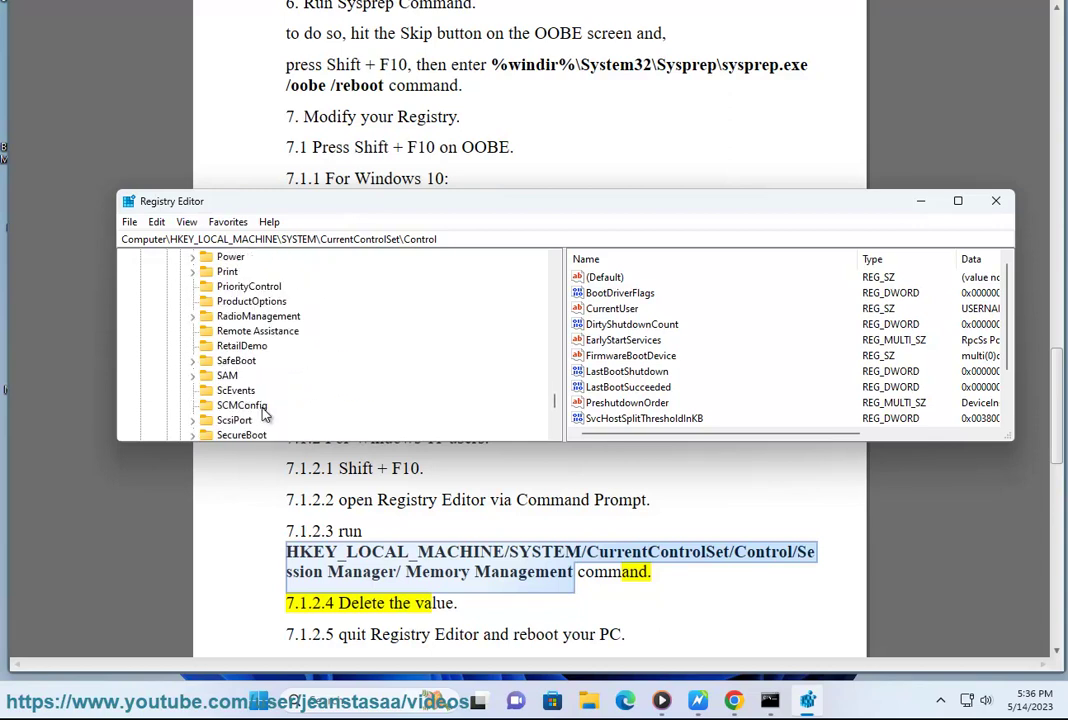
left_click(240, 316)
left_click(236, 390)
scroll(215, 350, "down", 2)
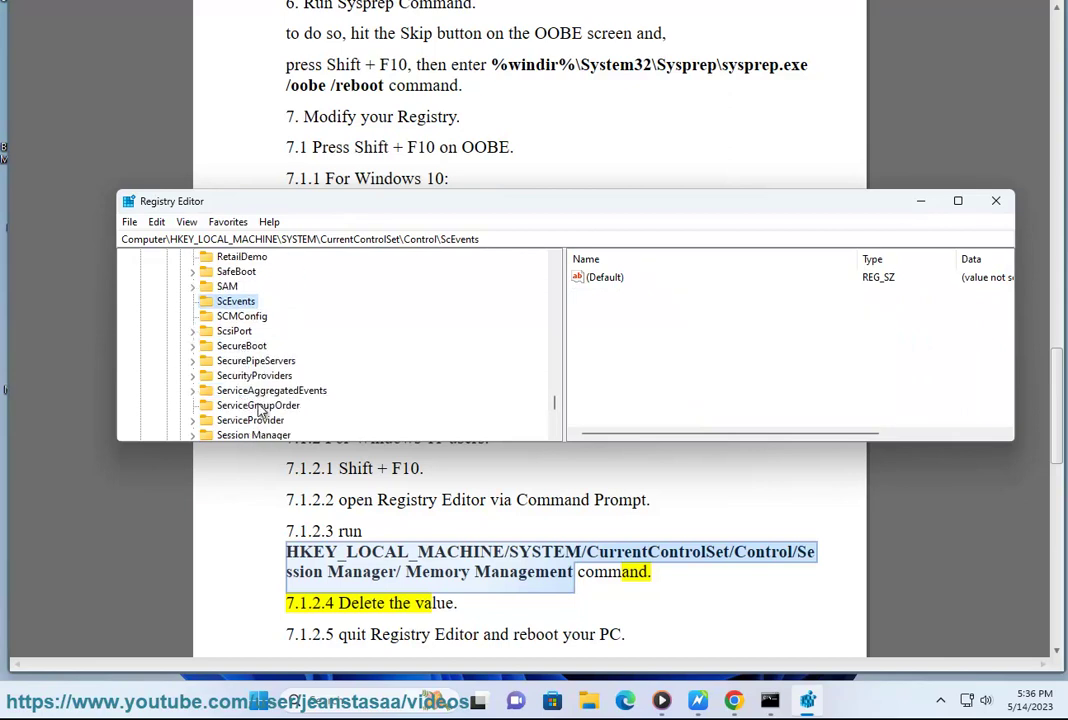
left_click(262, 434)
scroll(222, 420, "down", 1)
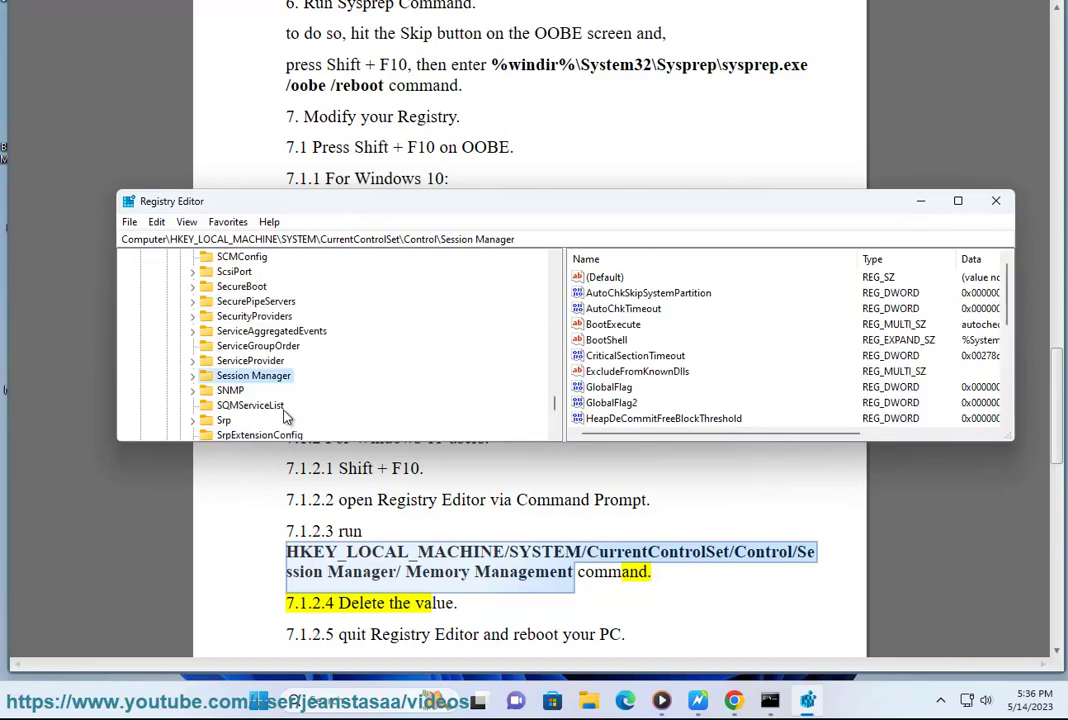
left_click(194, 376)
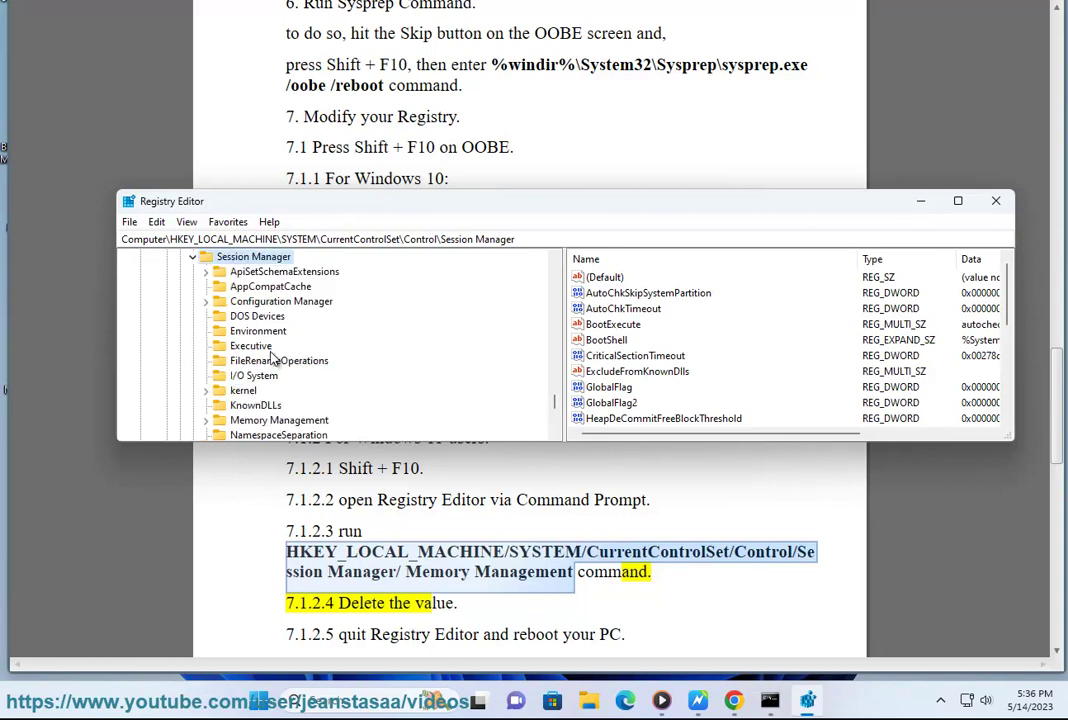
left_click(270, 420)
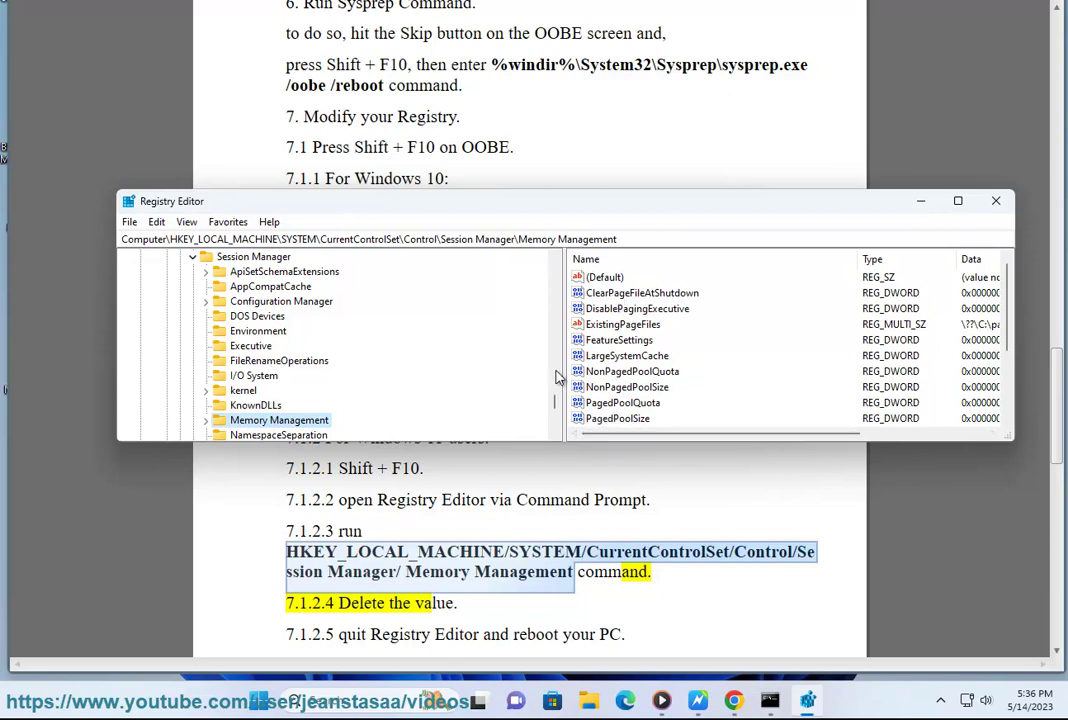
Step: Select the values ClearPageFileAtShutdown through PagedPoolSize, show their Delete option without using it, and close Registry Editor
left_click(671, 389)
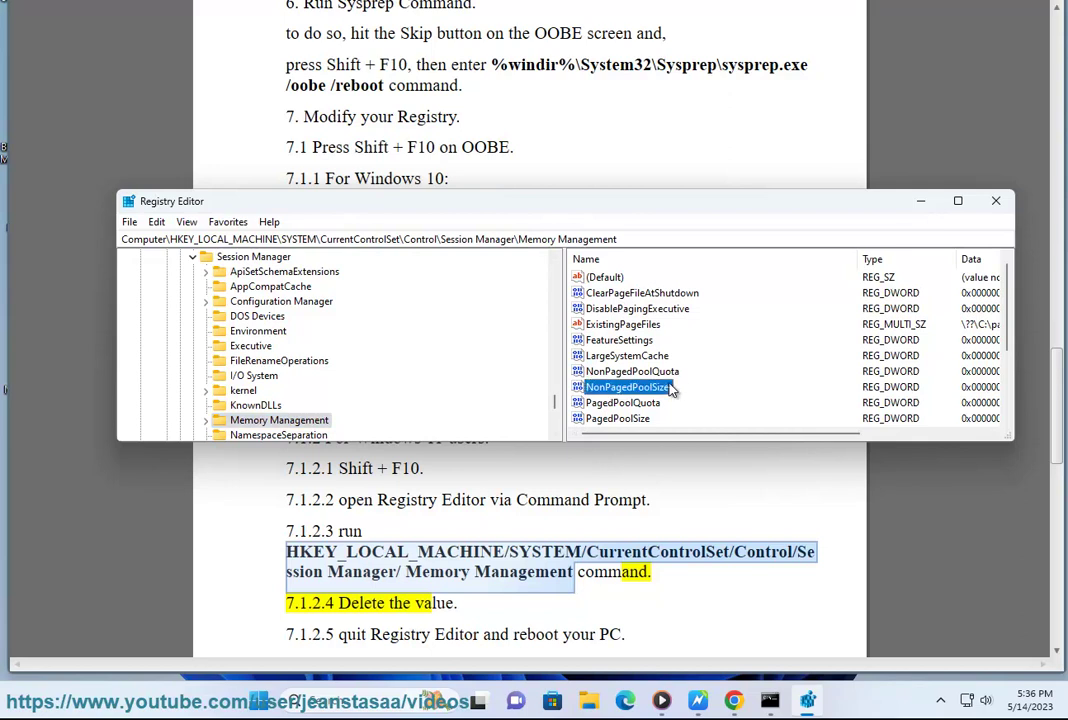
left_click(605, 293)
left_click(614, 417, "shift")
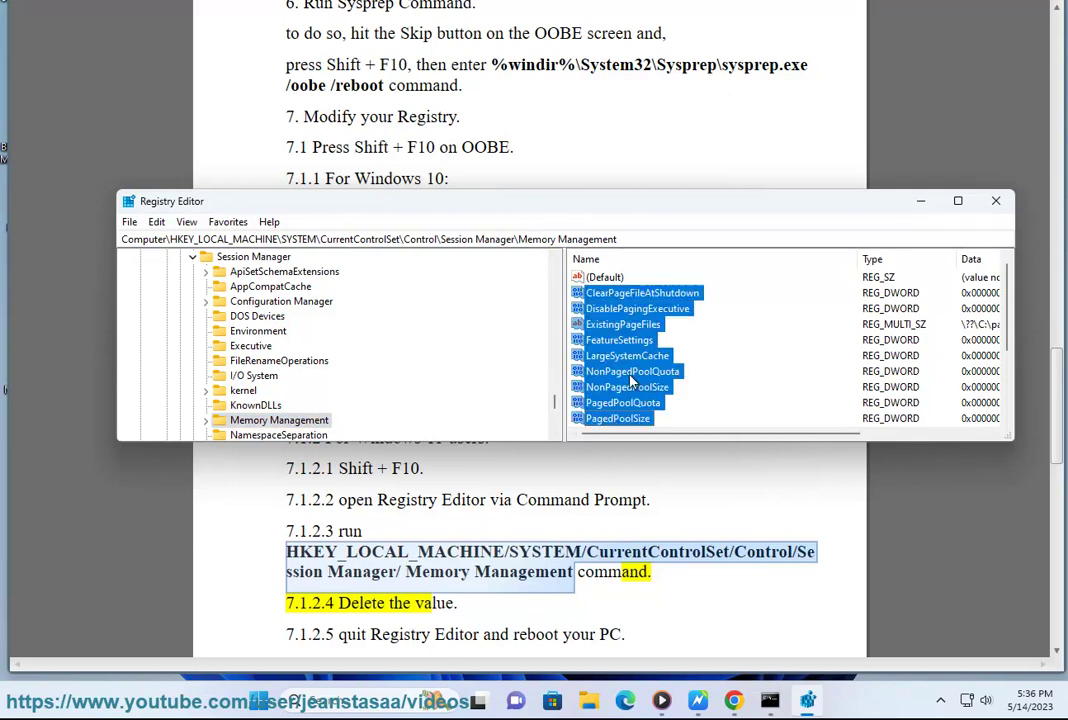
right_click(648, 356)
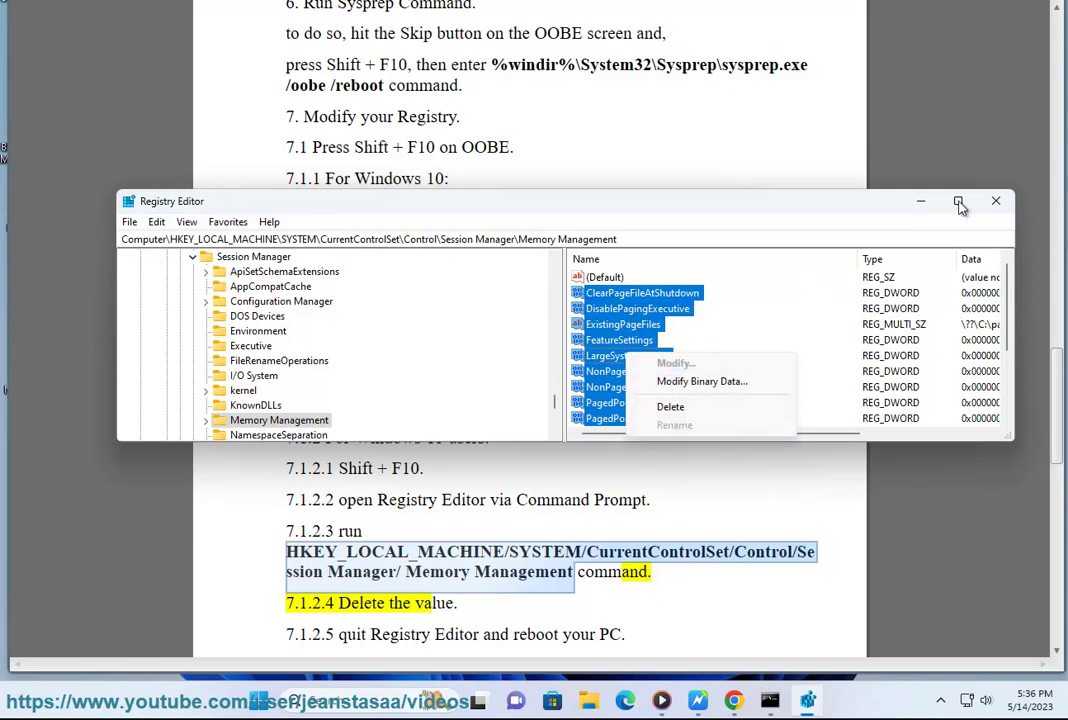
left_click(996, 201)
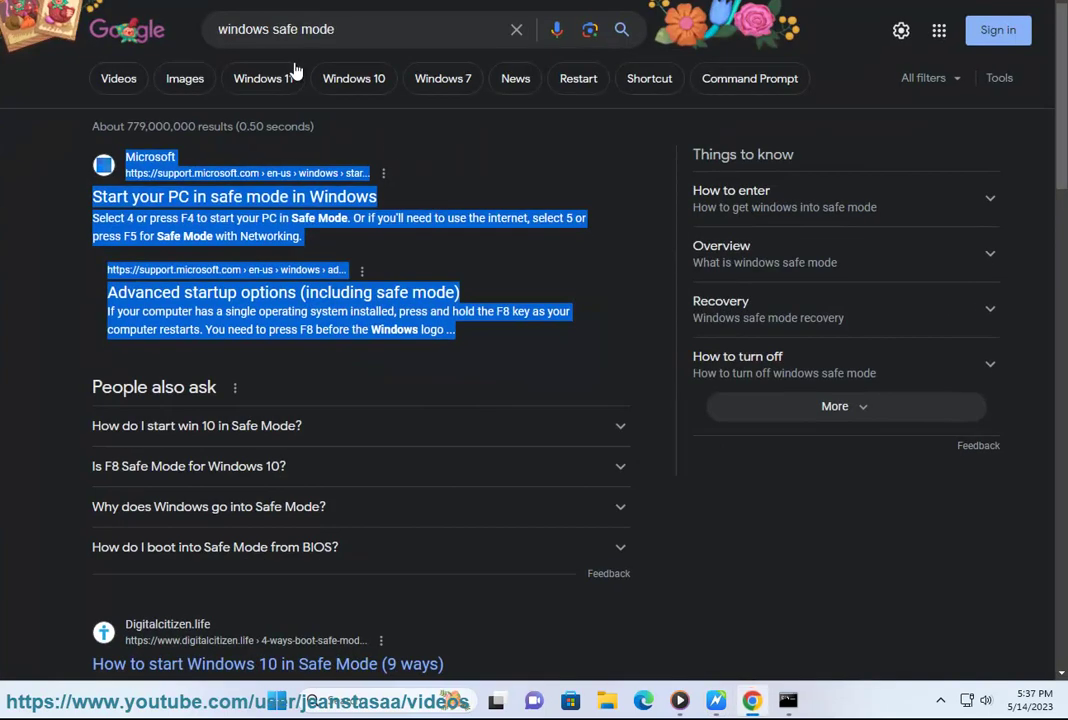
Step: Search Google for "windows ISO", exit full screen, and highlight the Microsoft Windows 10 and Windows 11 download results
left_click_drag(279, 35, 570, 55)
type("ISO")
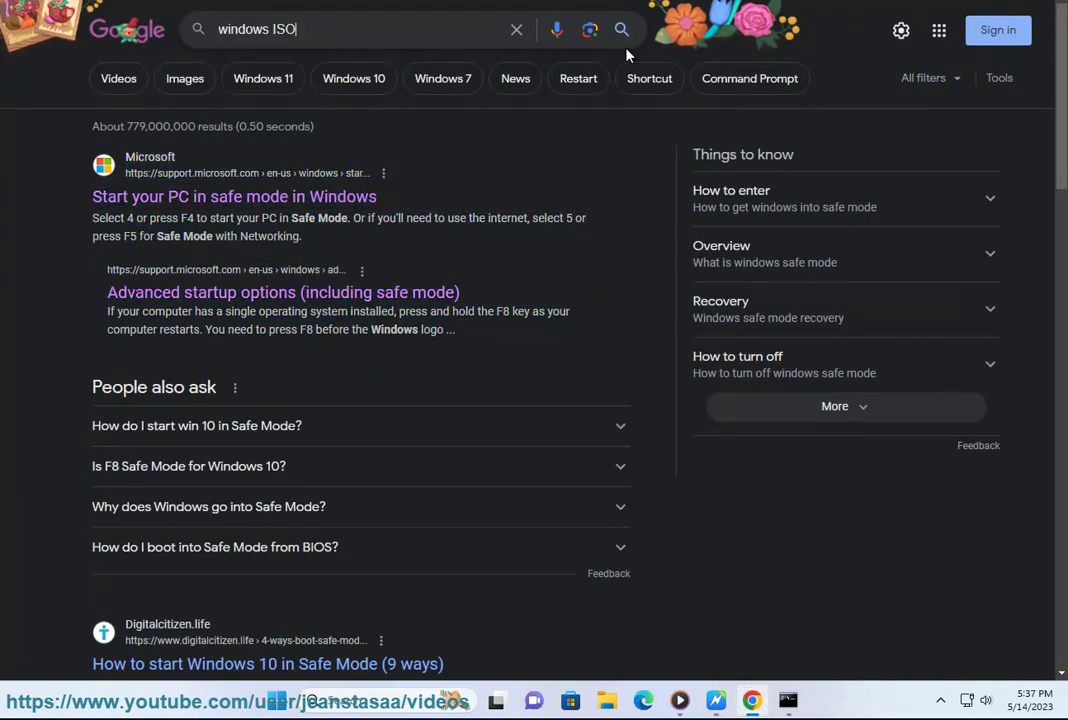
left_click(517, 90)
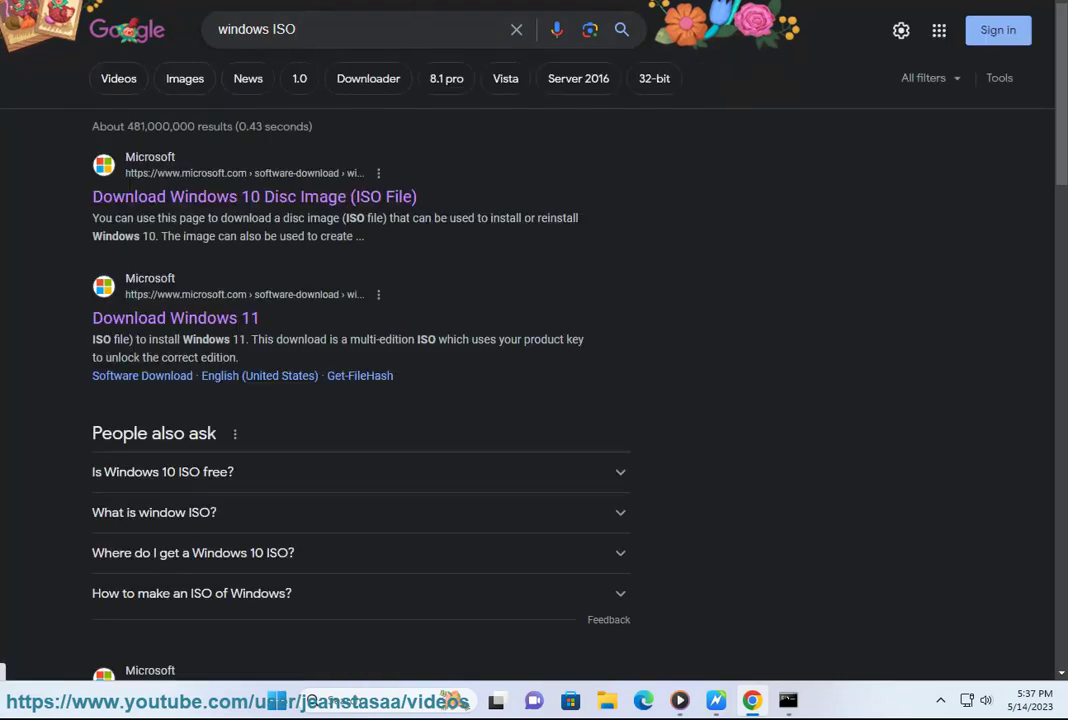
key("F11")
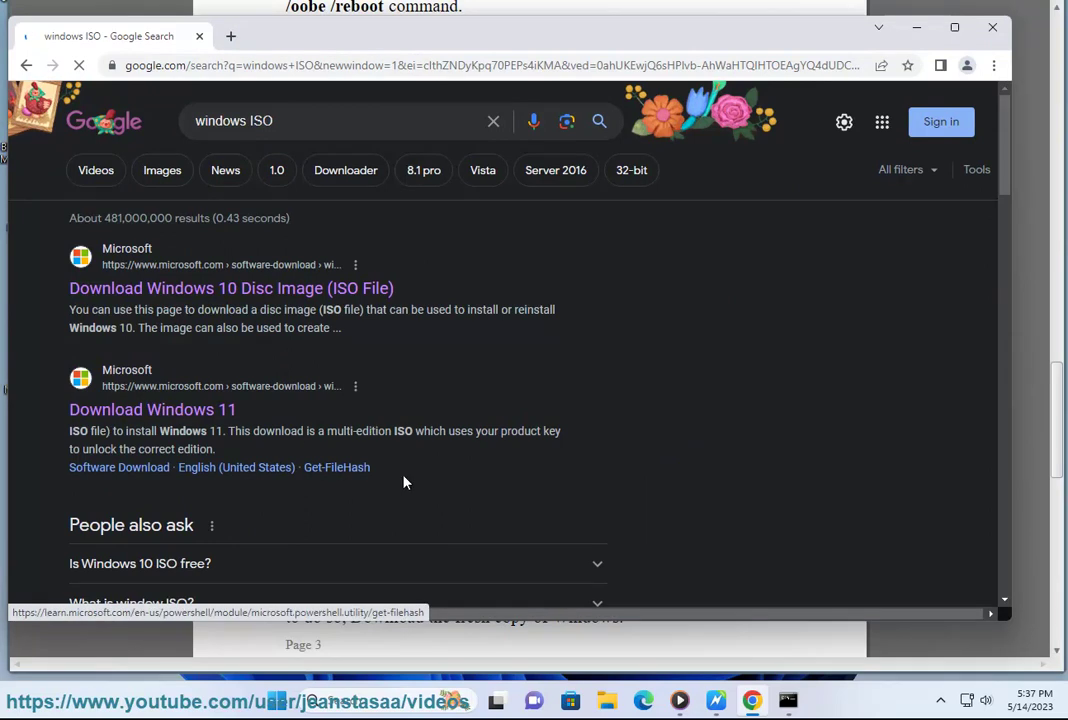
left_click_drag(403, 482, 33, 285)
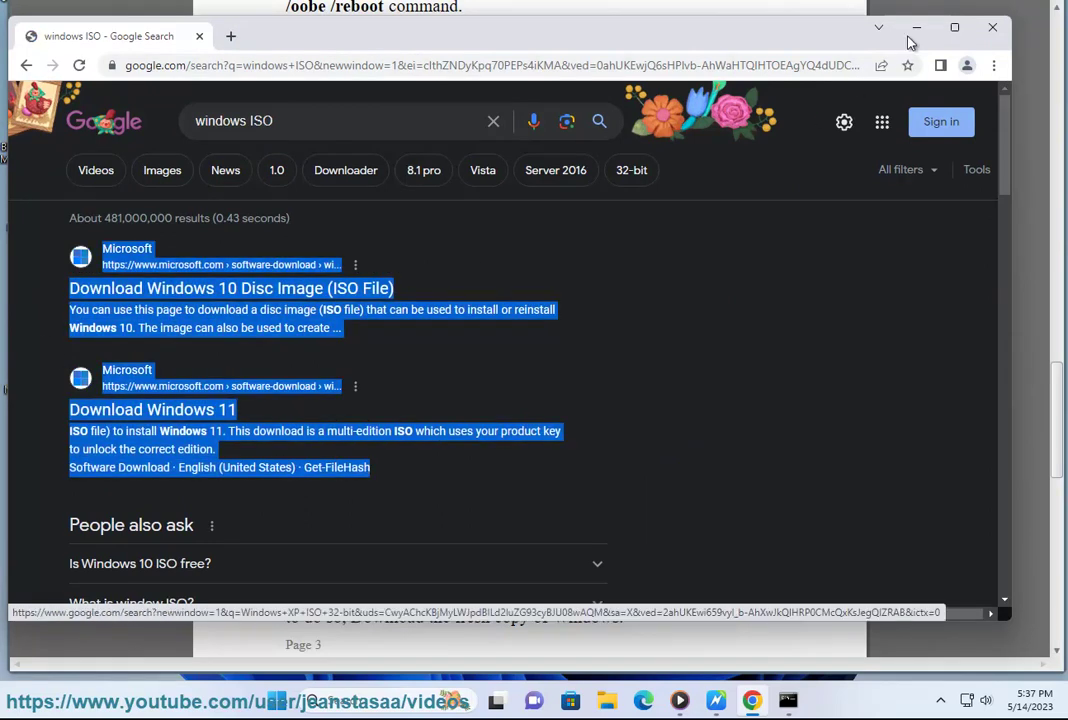
Step: Open the Desktop folder in File Explorer and select the Win11_22H2_English_x64v1.iso disc image
key("super+e")
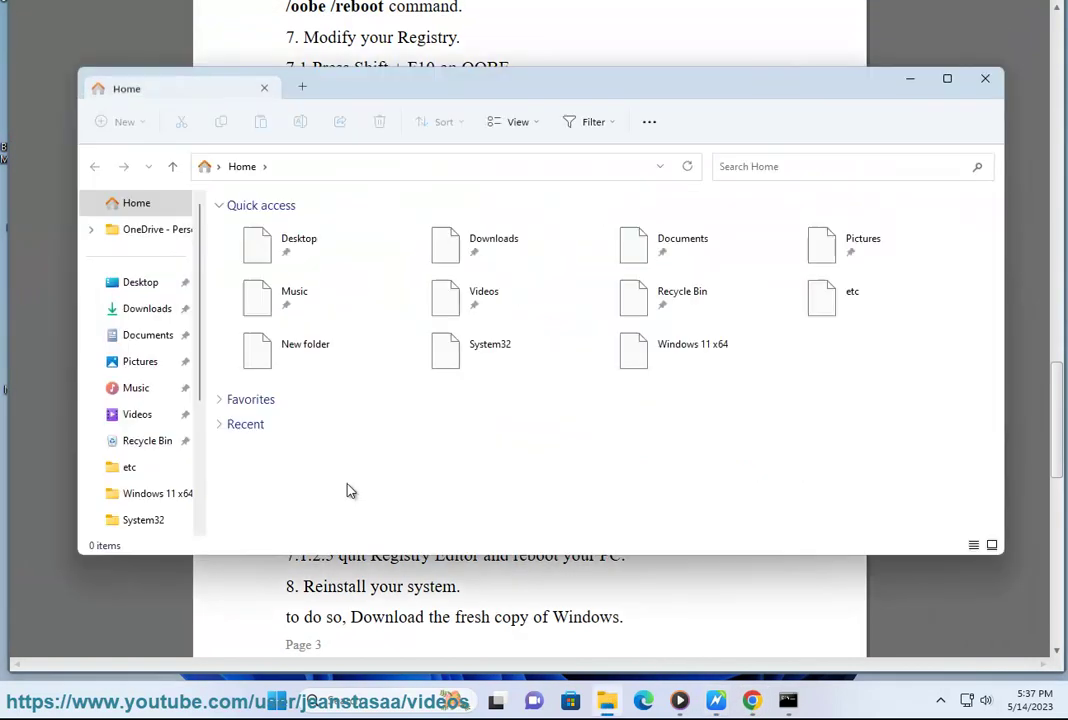
left_click(140, 286)
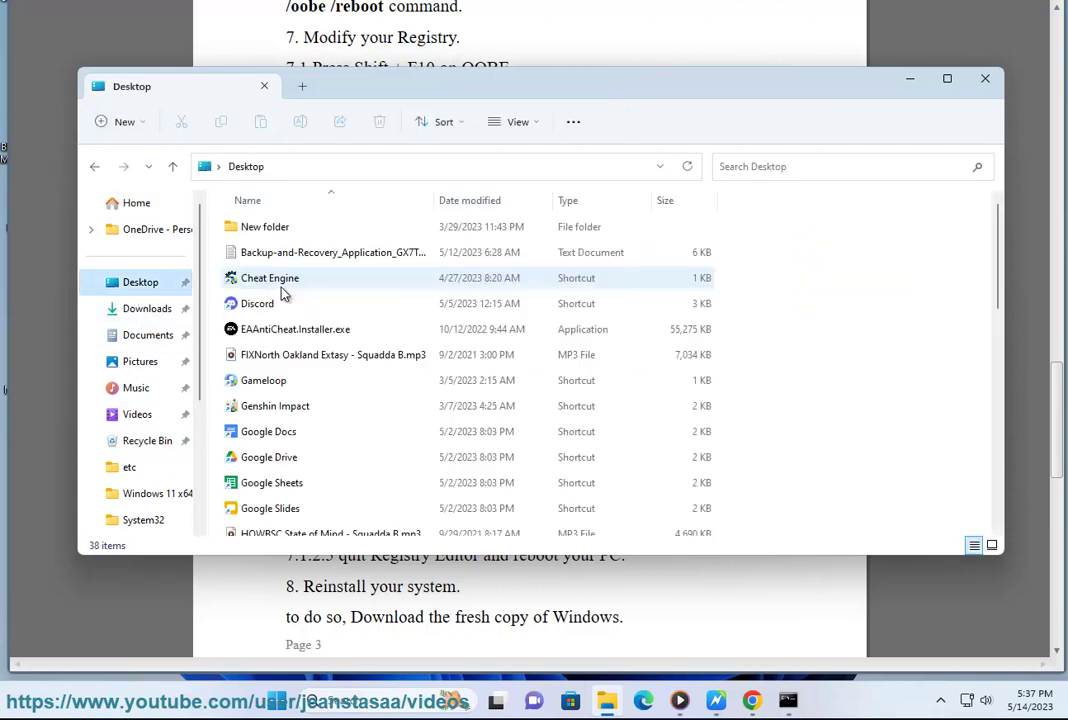
scroll(291, 503, "down", 3)
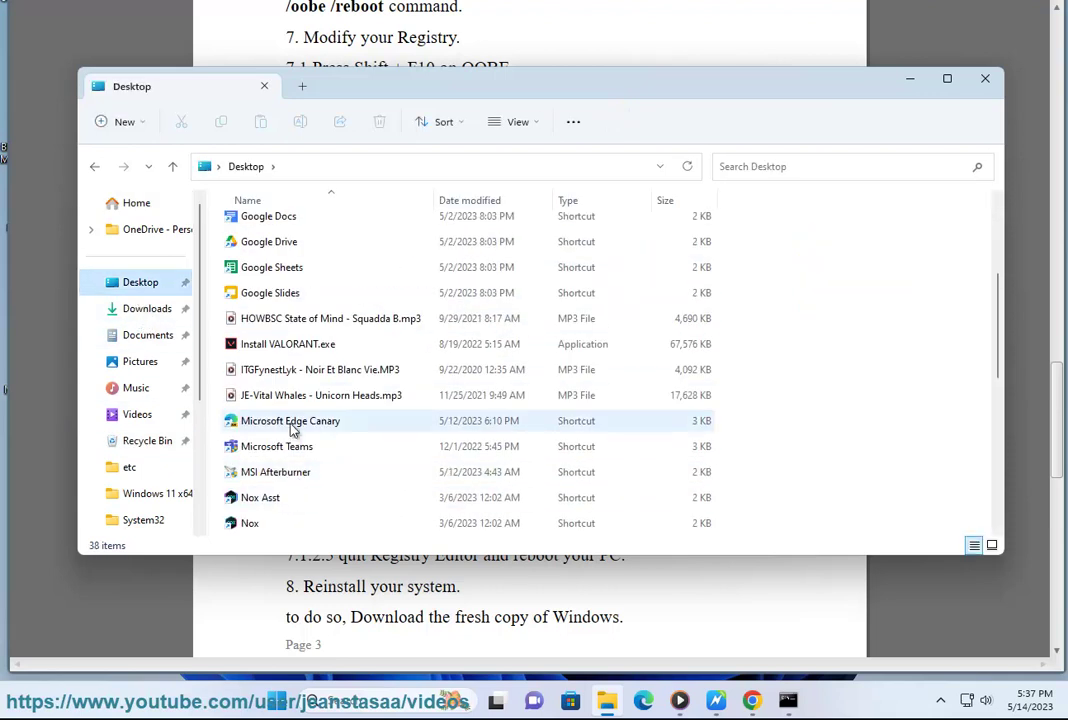
scroll(300, 450, "down", 3)
scroll(304, 482, "down", 3)
left_click(305, 505)
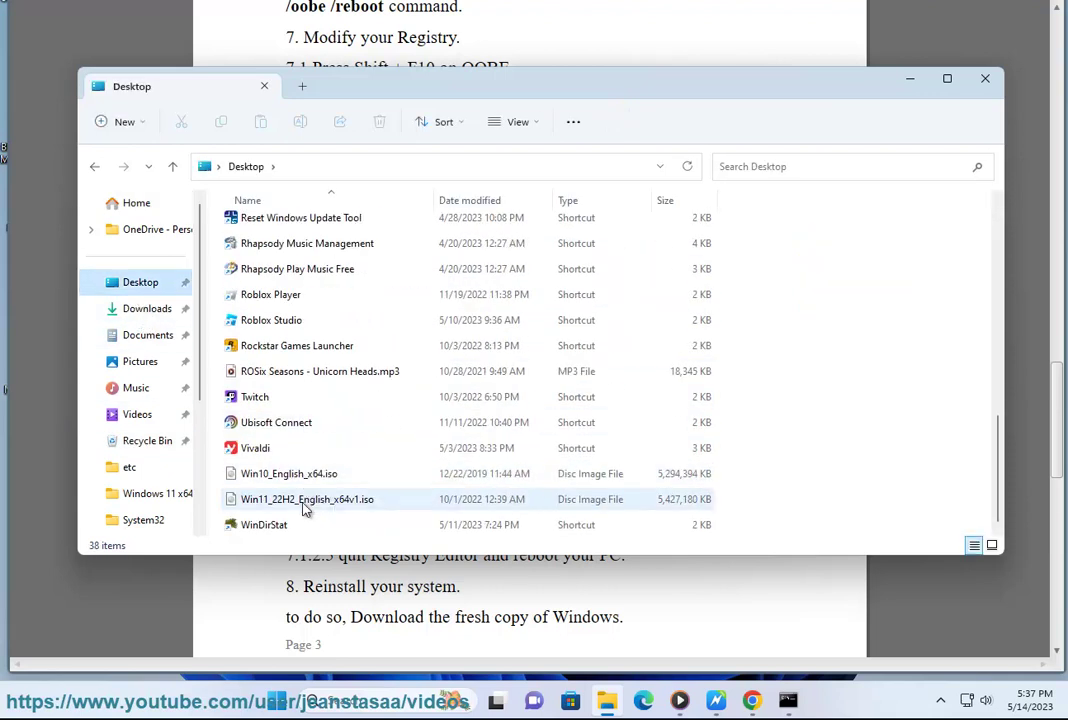
Step: Launch Windows setup from DVD Drive (D:) in This PC, allow it to make changes, and close File Explorer
scroll(148, 517, "down", 2)
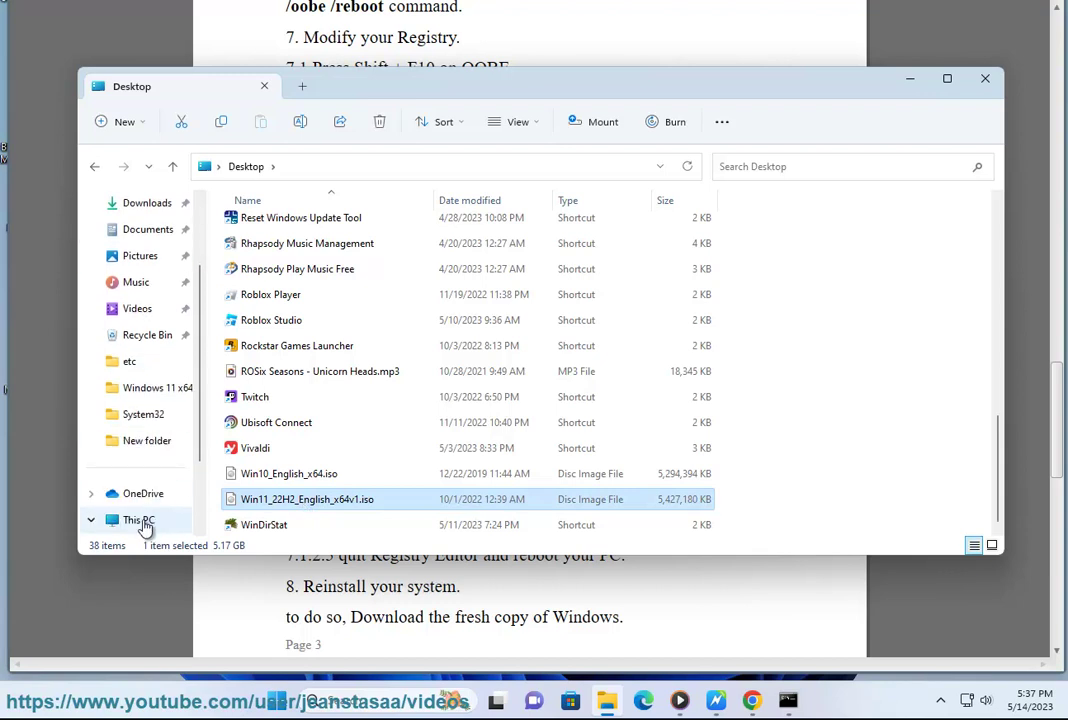
scroll(145, 521, "down", 1)
left_click(140, 467)
double_click(500, 258)
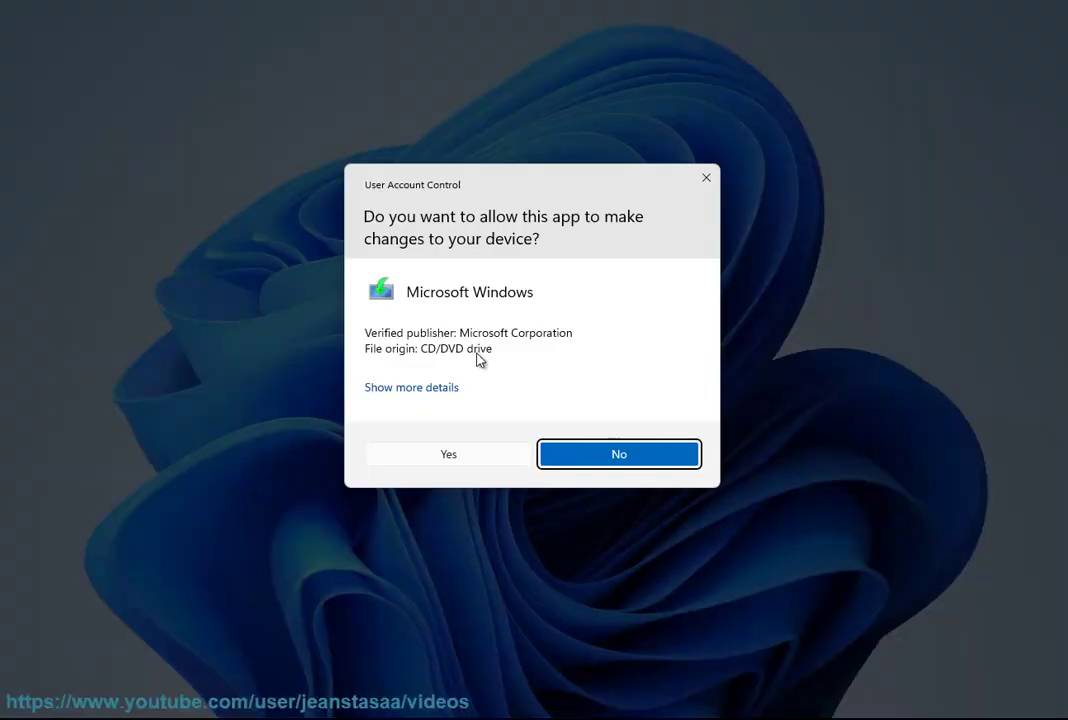
left_click(455, 451)
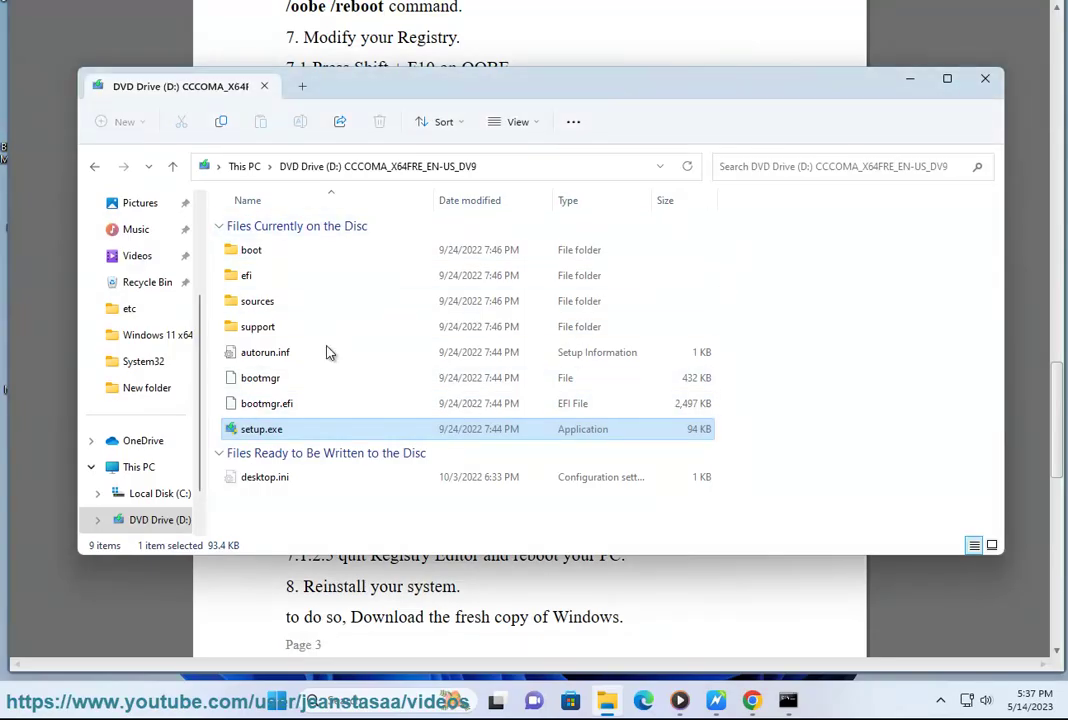
left_click(983, 77)
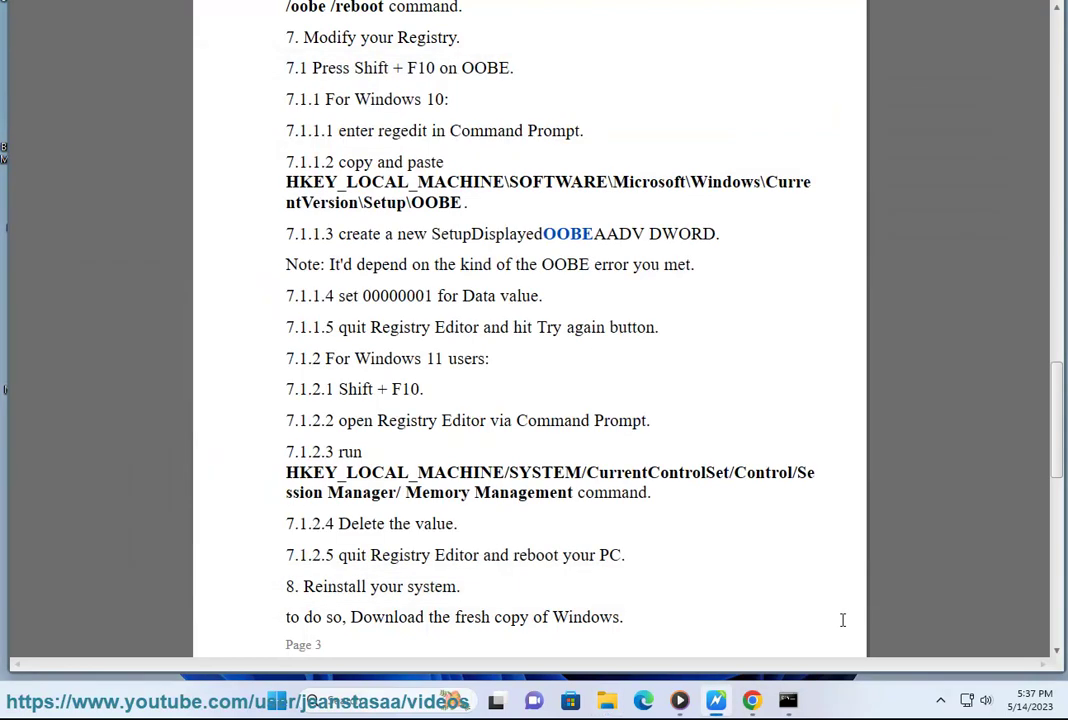